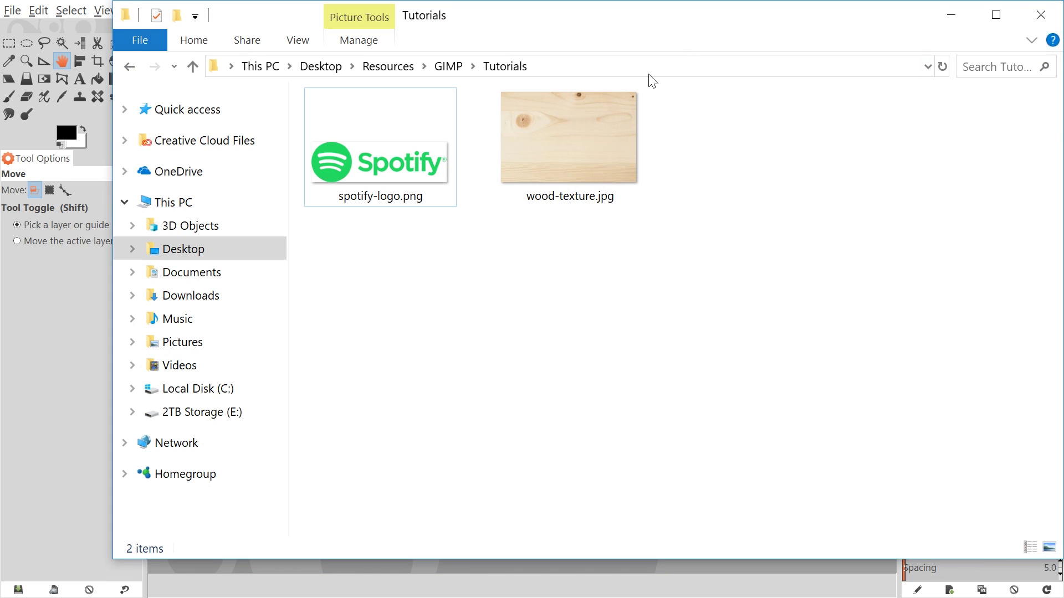
# - Drag wood-texture.jpg from File Explorer into GIMP to open it as a new image
pyautogui.moveTo(118, 5); pyautogui.dragTo(441, 152)
pyautogui.moveTo(831, 171); pyautogui.dragTo(566, 103)
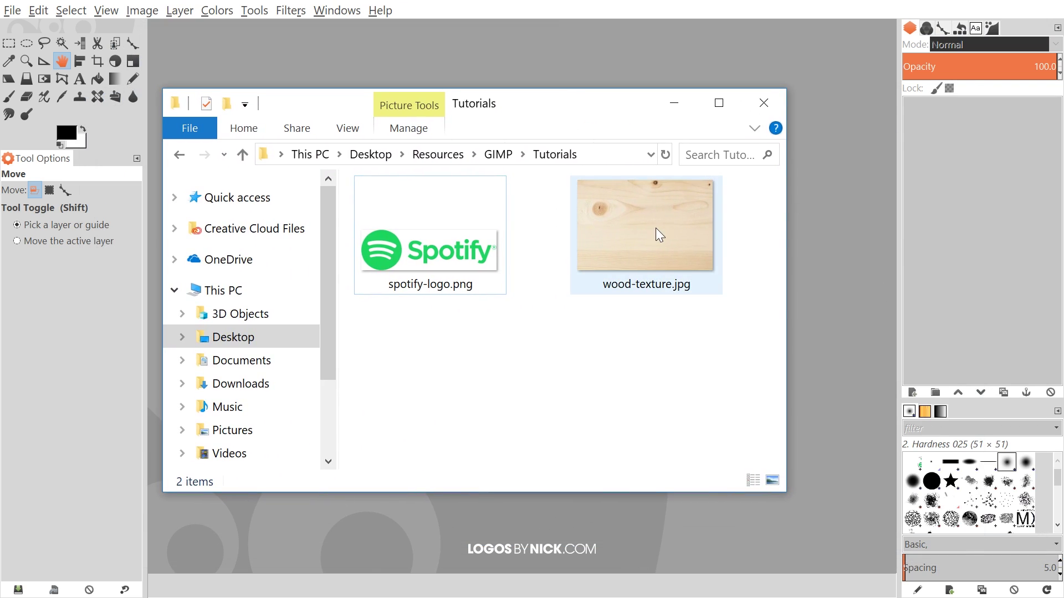
pyautogui.moveTo(631, 235); pyautogui.dragTo(818, 407)
pyautogui.moveTo(827, 242); pyautogui.dragTo(827, 242)
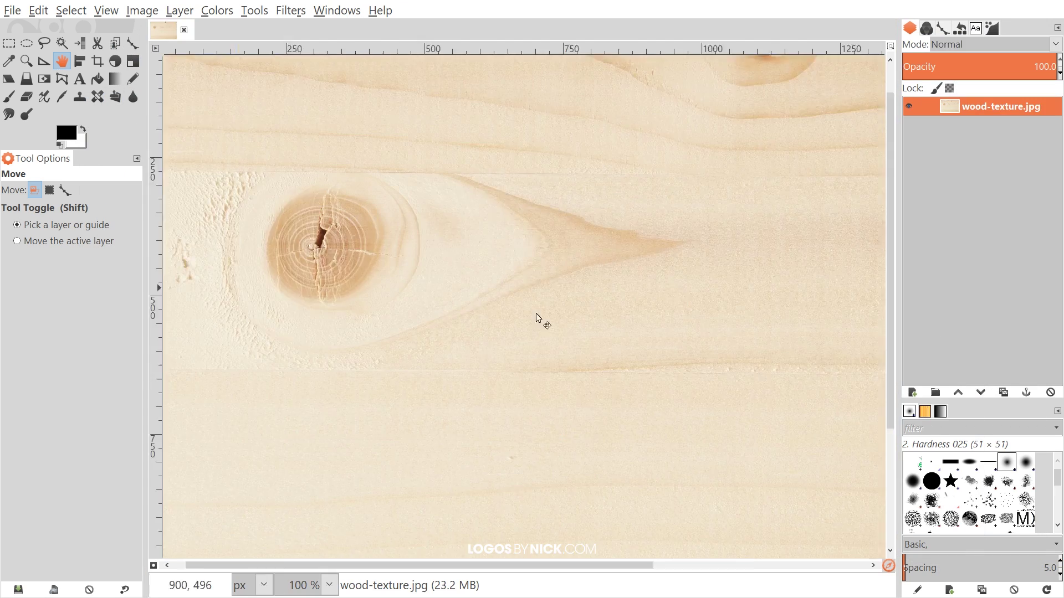
# - Zoom the wood image to 50%, centre it in view, and bring File Explorer back to front
pyautogui.hotkey('shift', 'm')
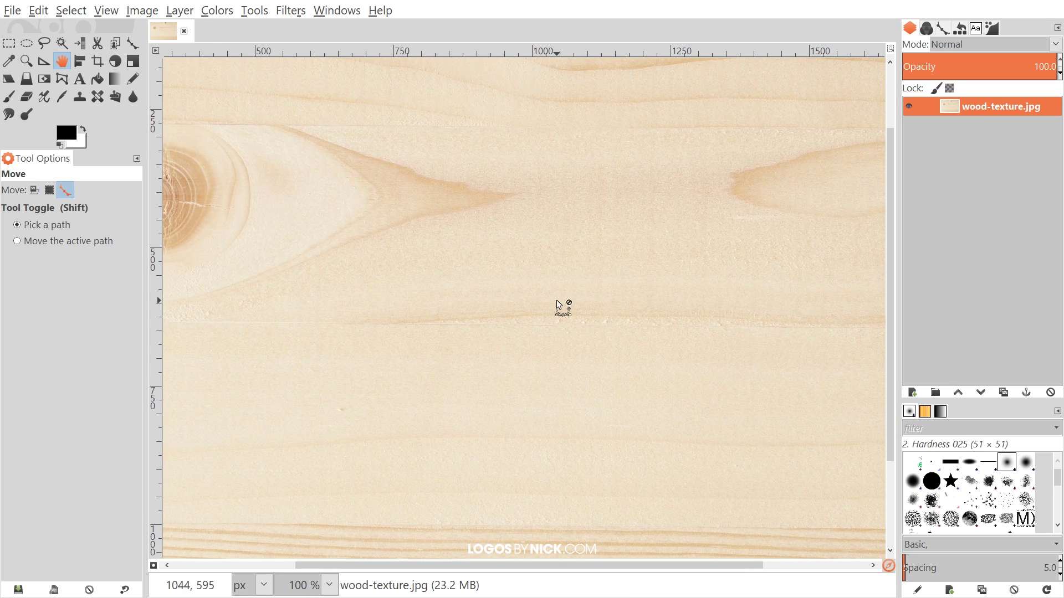
pyautogui.press('-')
pyautogui.press('-')
pyautogui.press('-')
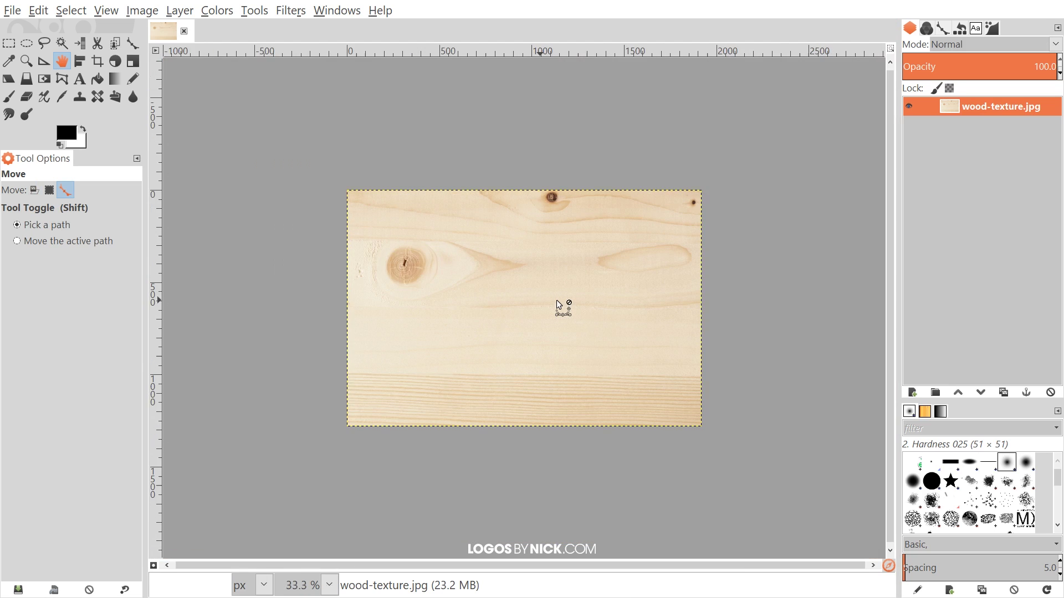
pyautogui.press('+')
pyautogui.hotkey('shift', 'm')
pyautogui.moveTo(556, 301); pyautogui.dragTo(534, 278)
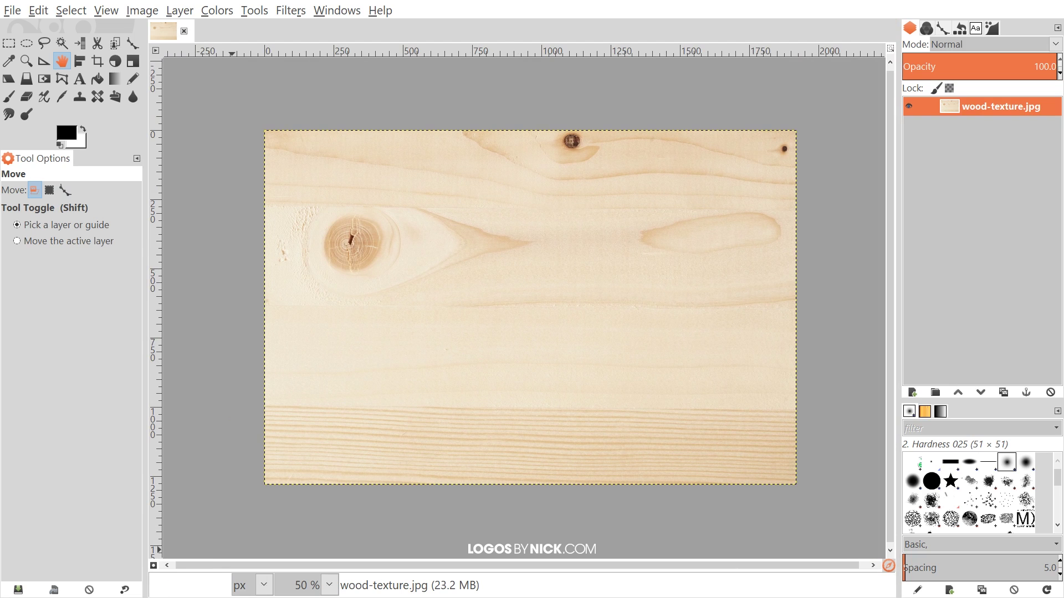
pyautogui.hotkey('alt', 'Tab')
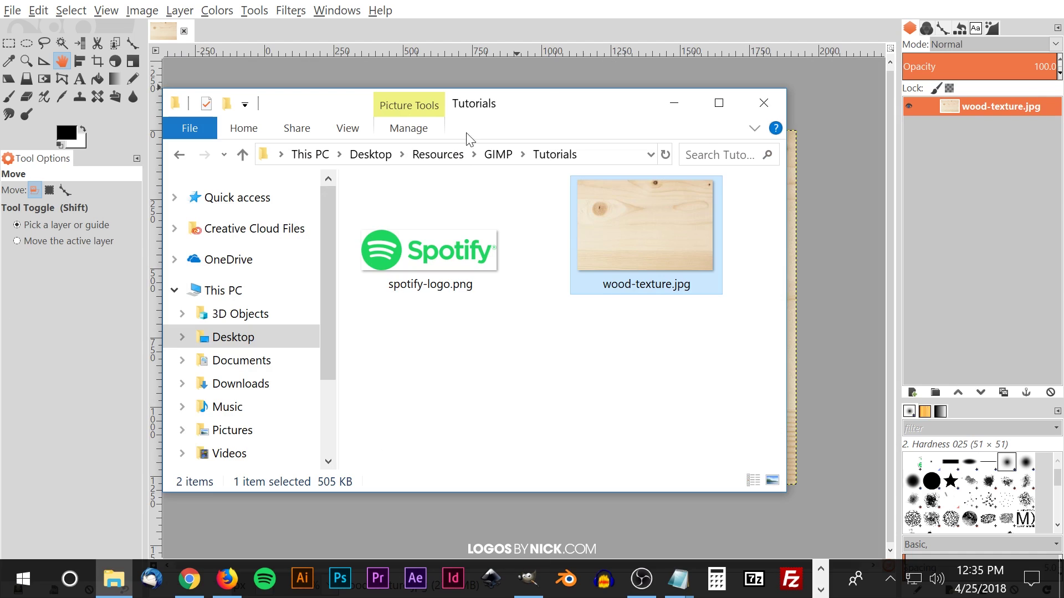
# - Drag spotify-logo.png from File Explorer onto the wood canvas as a new layer
pyautogui.moveTo(517, 108); pyautogui.dragTo(699, 93)
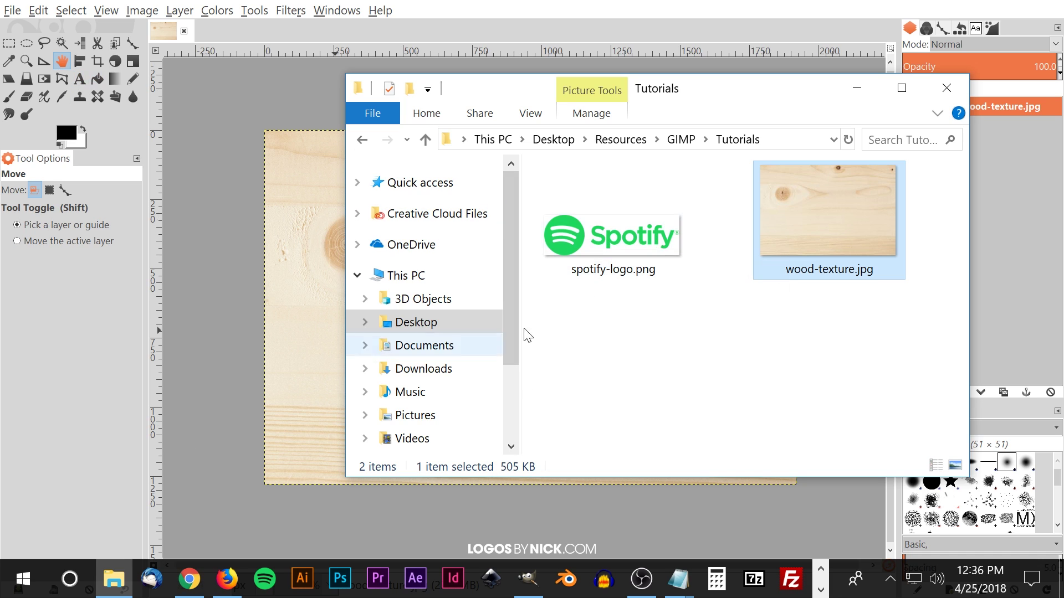
pyautogui.moveTo(598, 239); pyautogui.dragTo(290, 305)
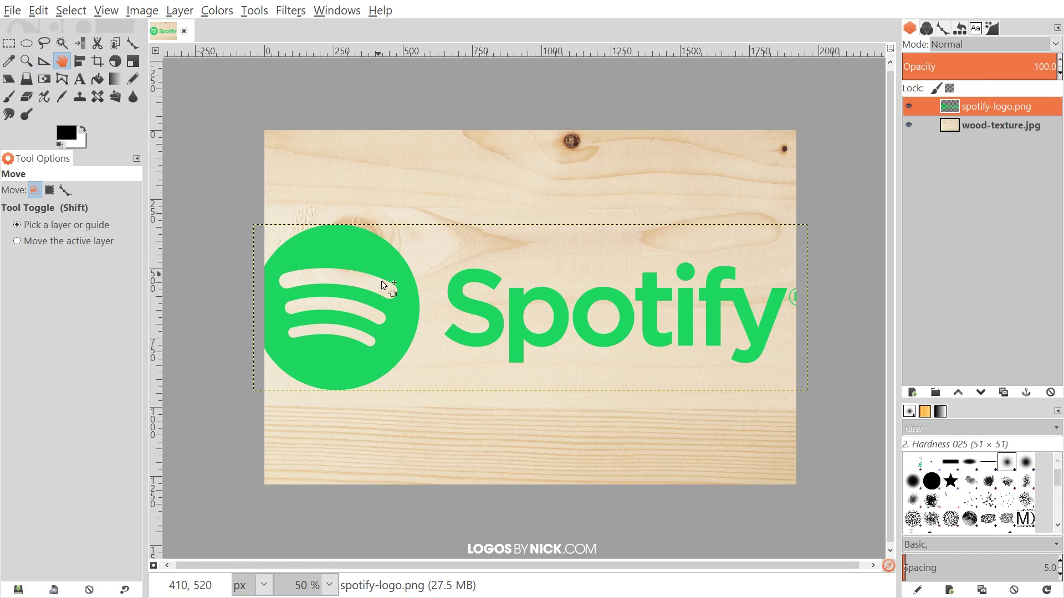
# - Scale the spotify-logo.png layer proportionally down to 975 × 293 px with the Scale tool
pyautogui.click(135, 63)
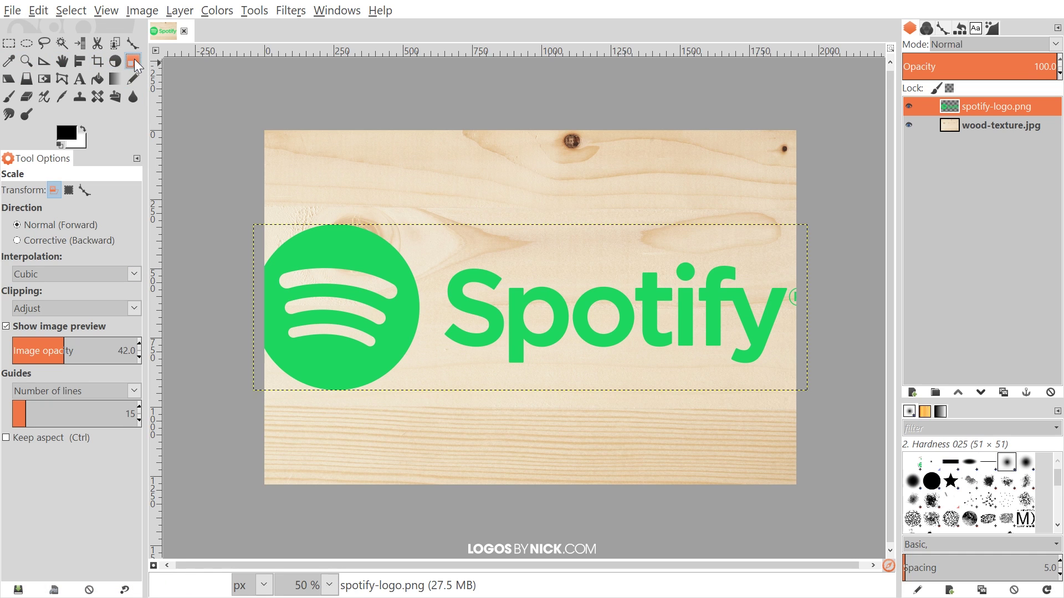
pyautogui.click(348, 241)
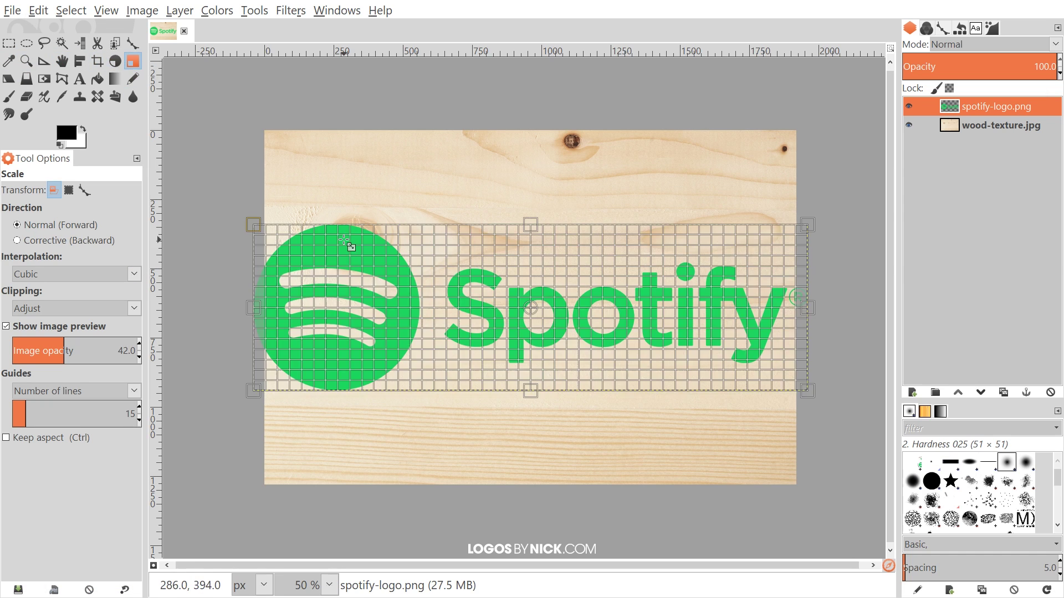
pyautogui.moveTo(826, 388); pyautogui.dragTo(500, 304)
pyautogui.moveTo(388, 266); pyautogui.dragTo(538, 302)
pyautogui.click(970, 248)
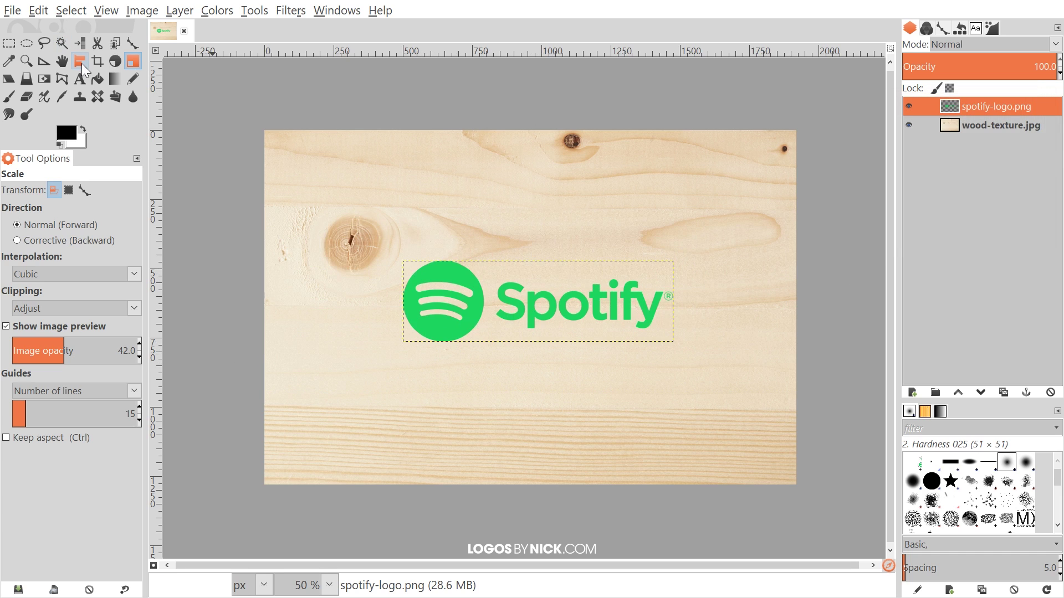
pyautogui.click(81, 63)
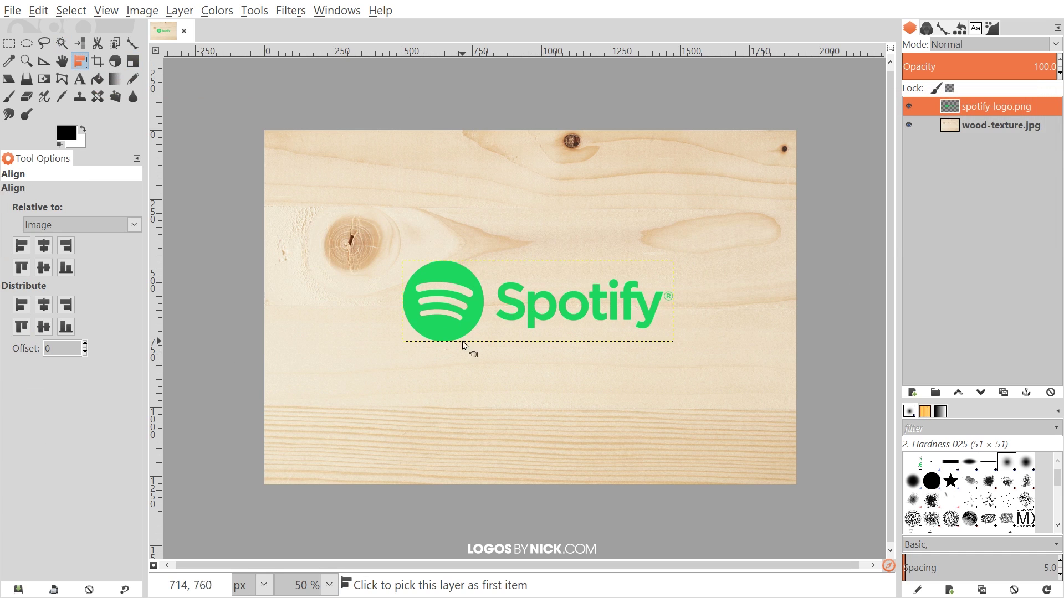
# - Align the logo layer to the centre and middle, relative to Image
pyautogui.click(455, 275)
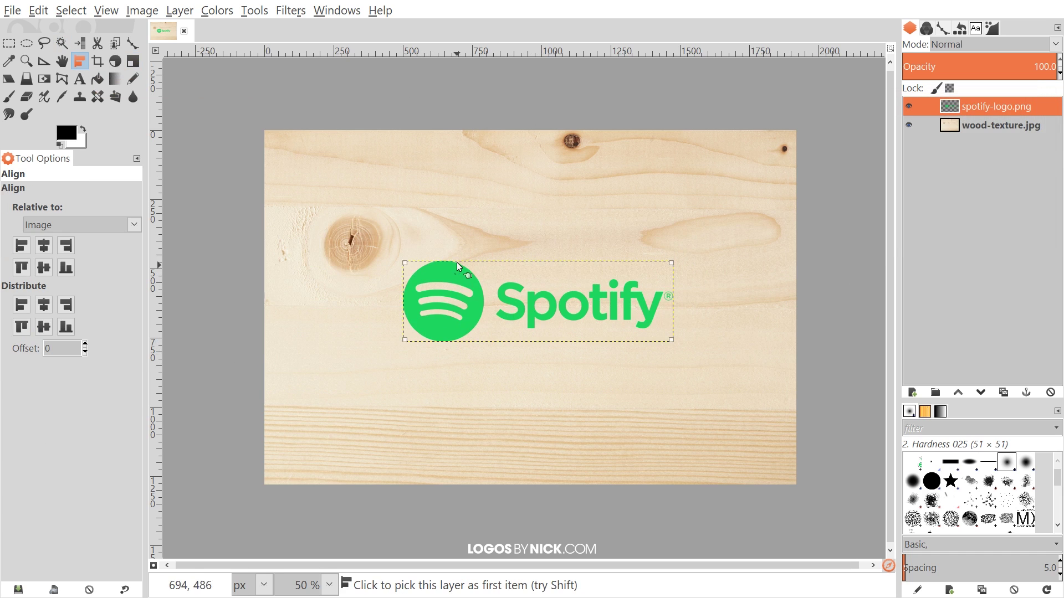
pyautogui.click(39, 226)
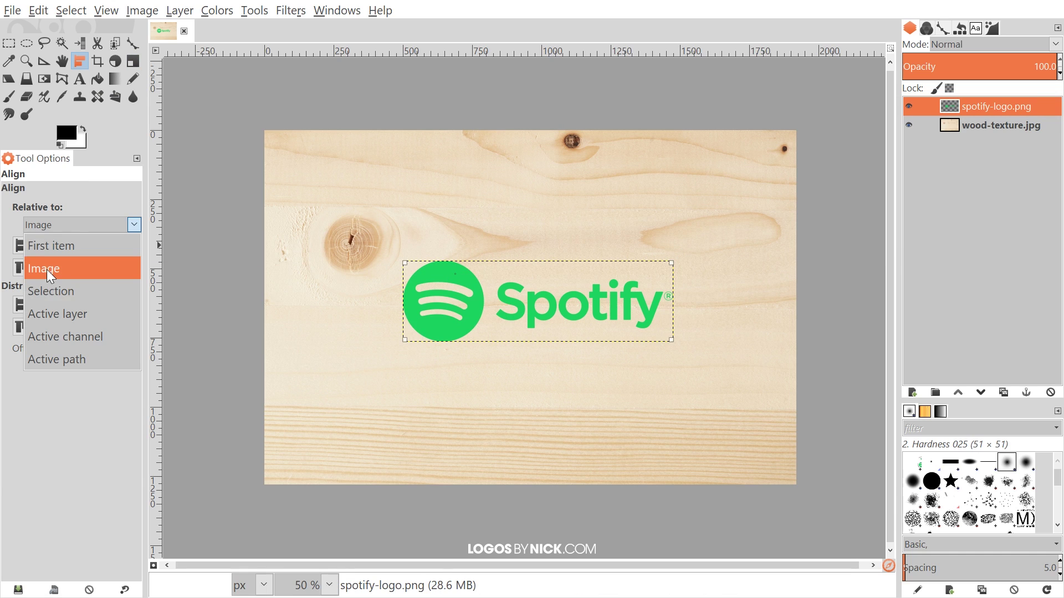
pyautogui.click(46, 269)
pyautogui.click(44, 245)
pyautogui.click(44, 268)
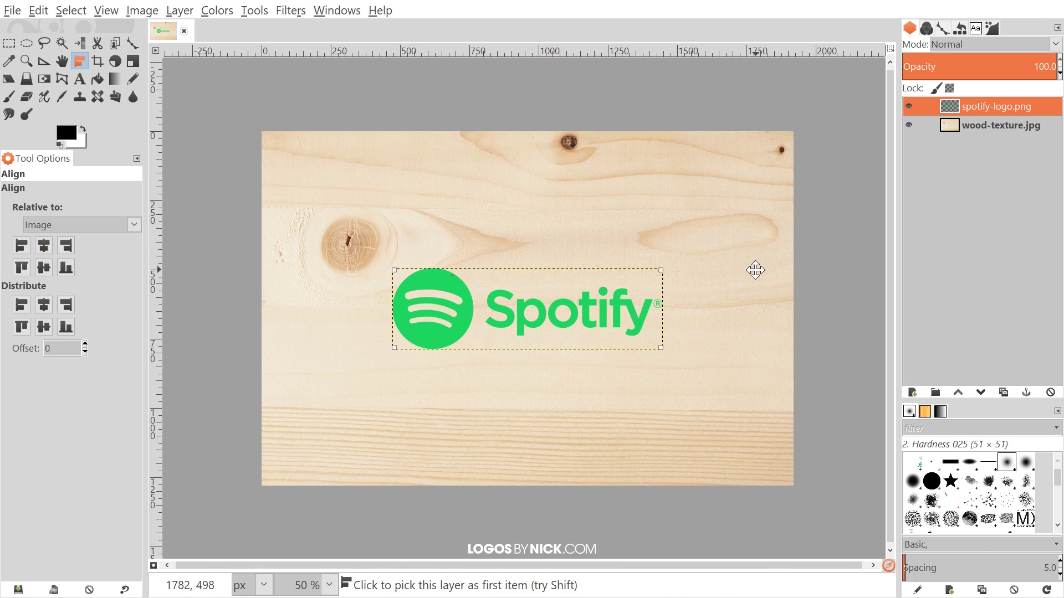
pyautogui.click(59, 64)
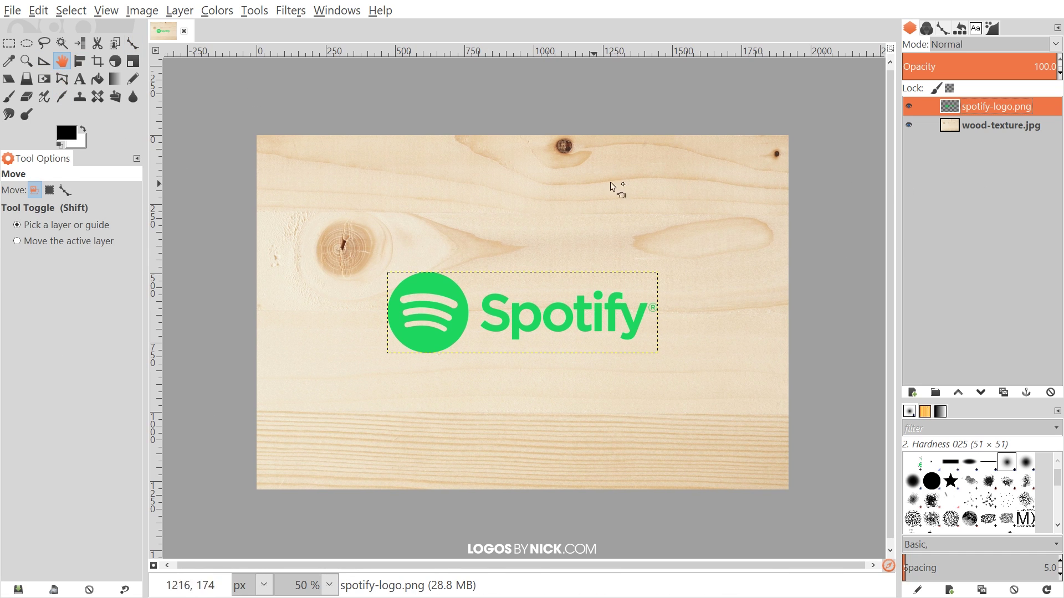
# - Select the logo's shape via Alpha to Selection and add a transparent White layer below it
pyautogui.rightClick(997, 106)
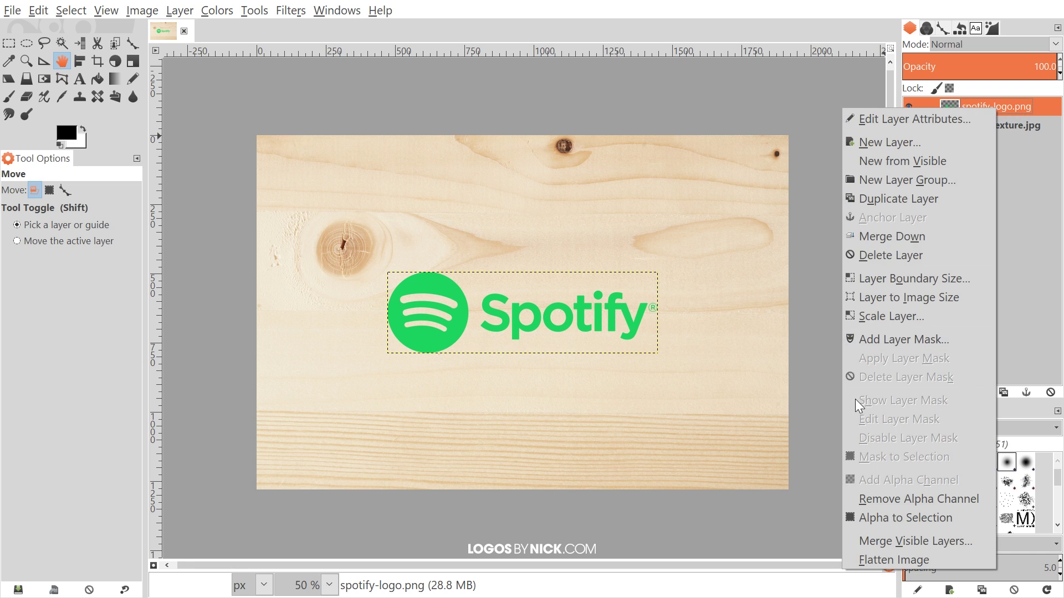
pyautogui.click(894, 520)
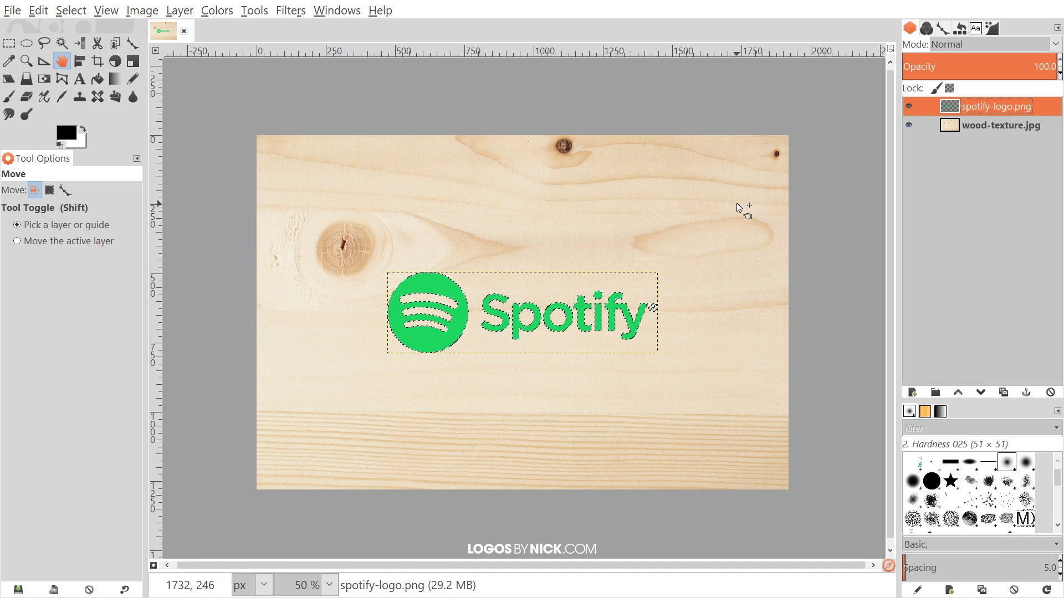
pyautogui.click(913, 393)
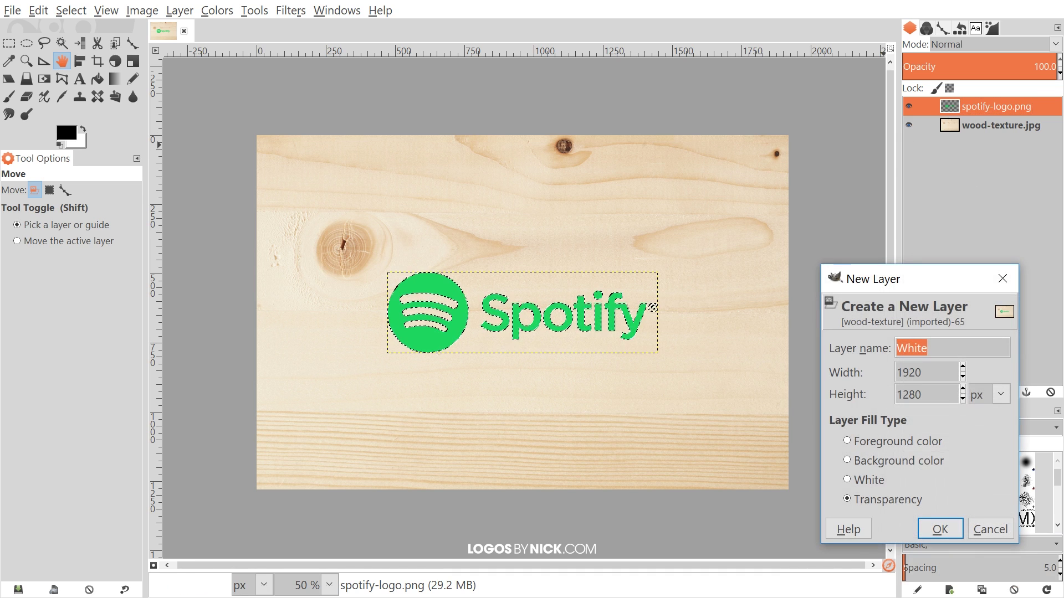
pyautogui.moveTo(889, 279); pyautogui.dragTo(874, 174)
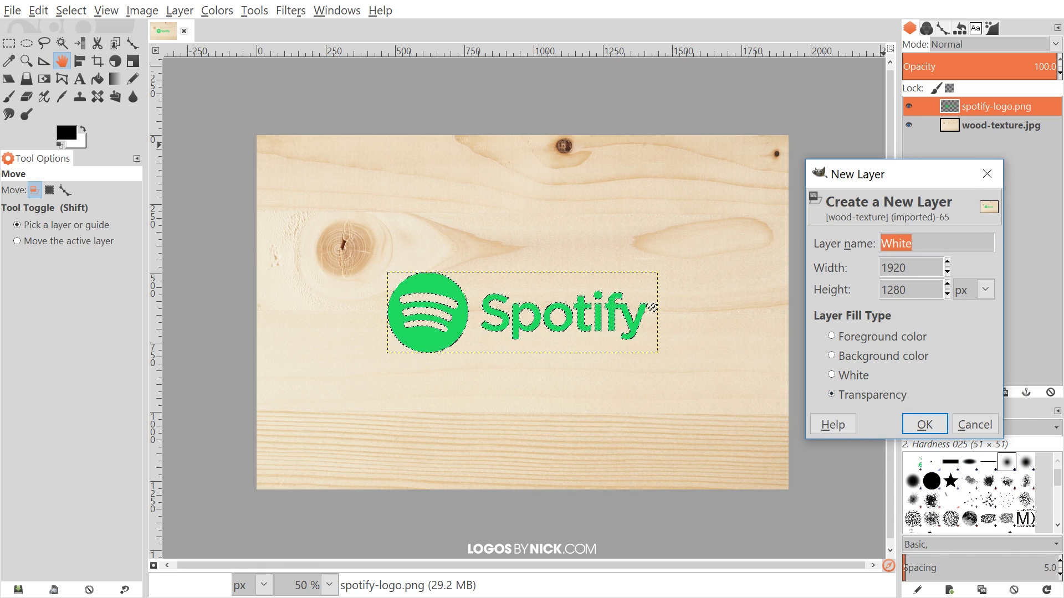
pyautogui.click(917, 243)
pyautogui.click(936, 429)
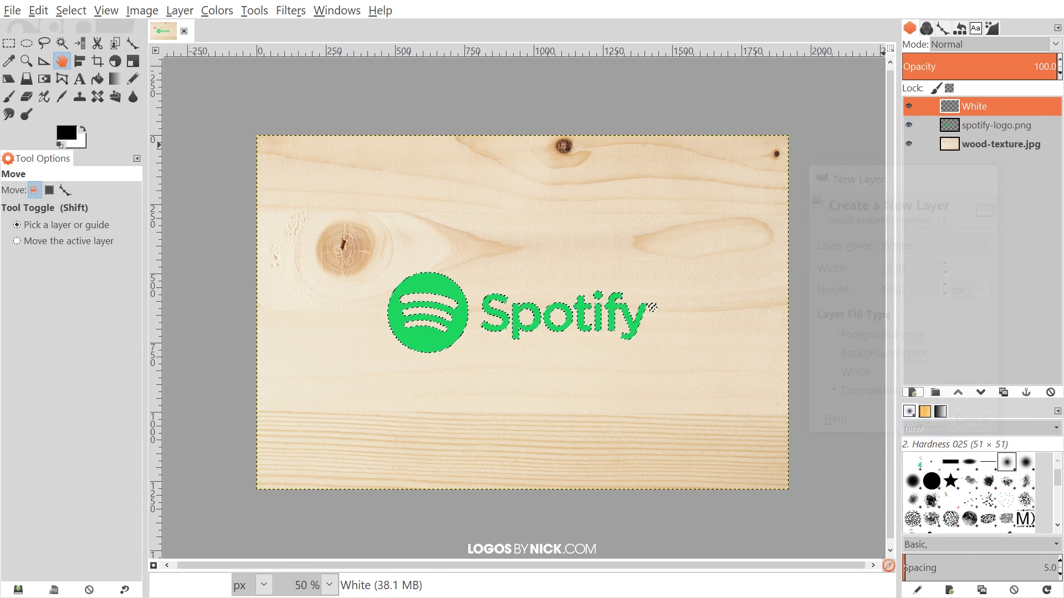
pyautogui.moveTo(987, 111); pyautogui.dragTo(996, 136)
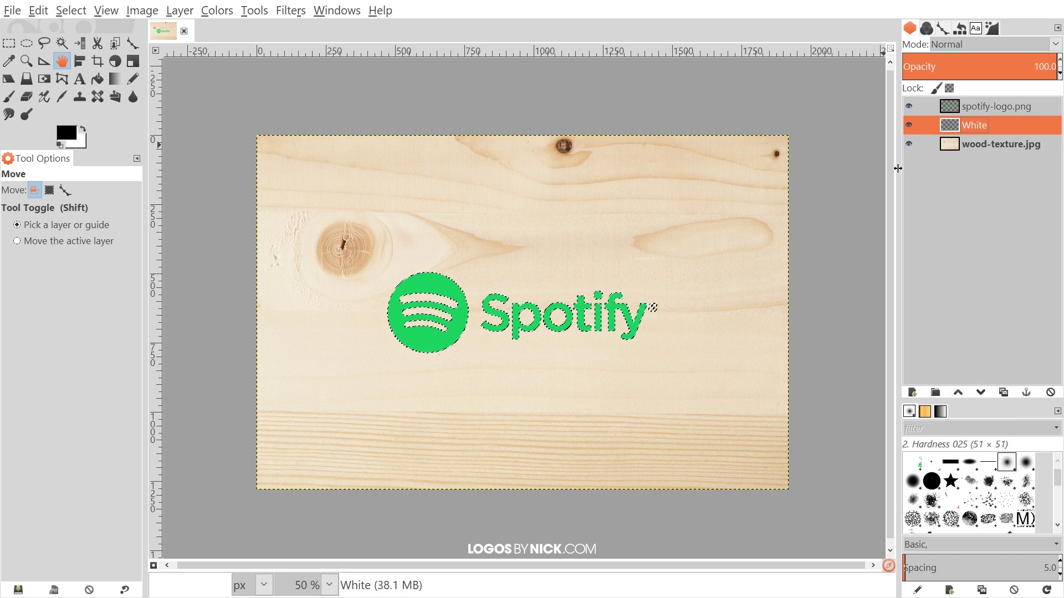
# - Grow the selection by 40 px and fill it with white on the White layer
pyautogui.click(76, 11)
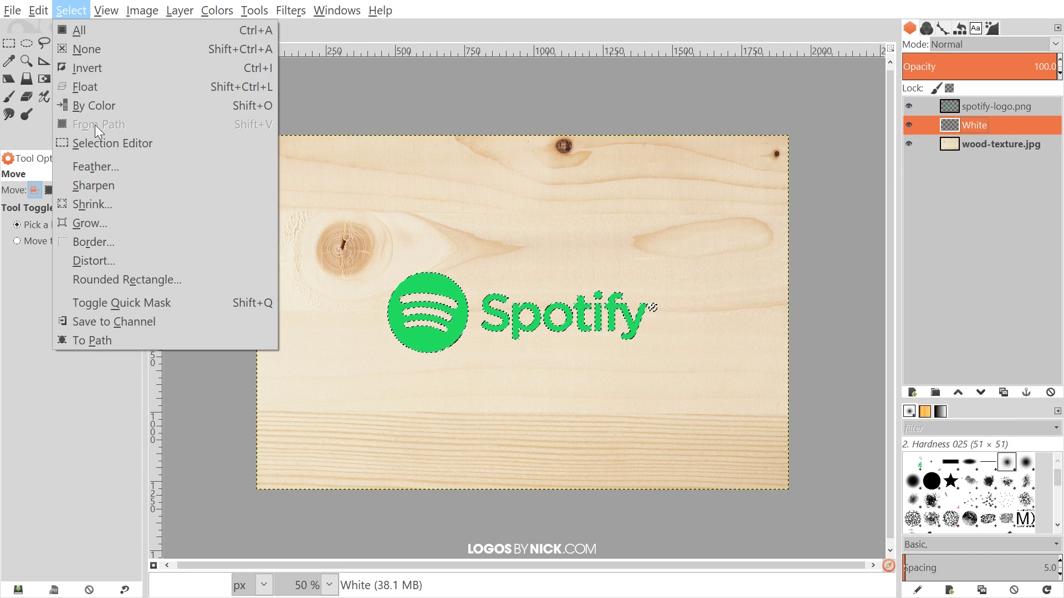
pyautogui.click(89, 223)
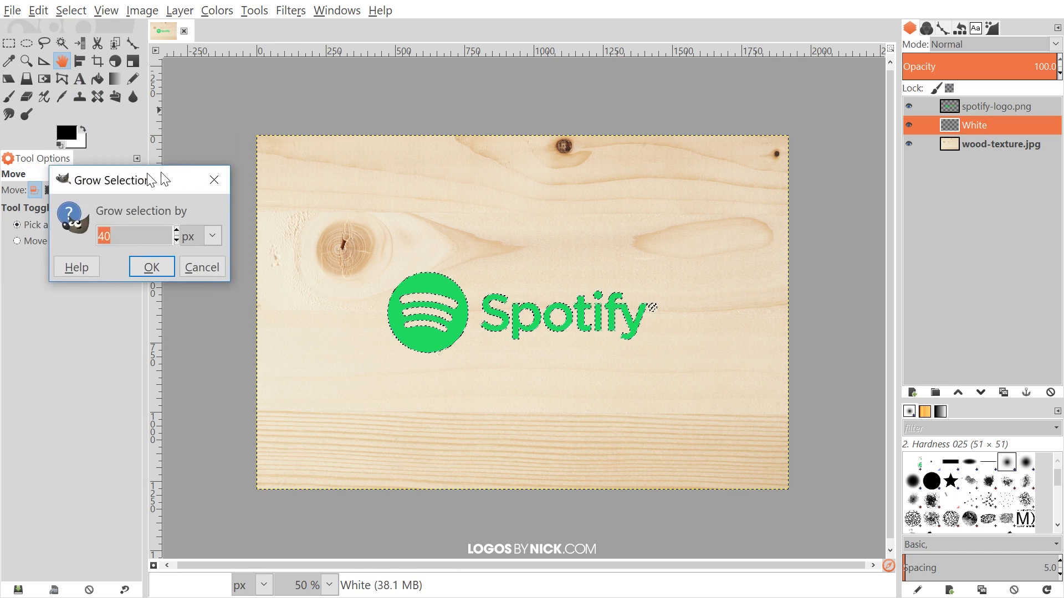
pyautogui.click(337, 170)
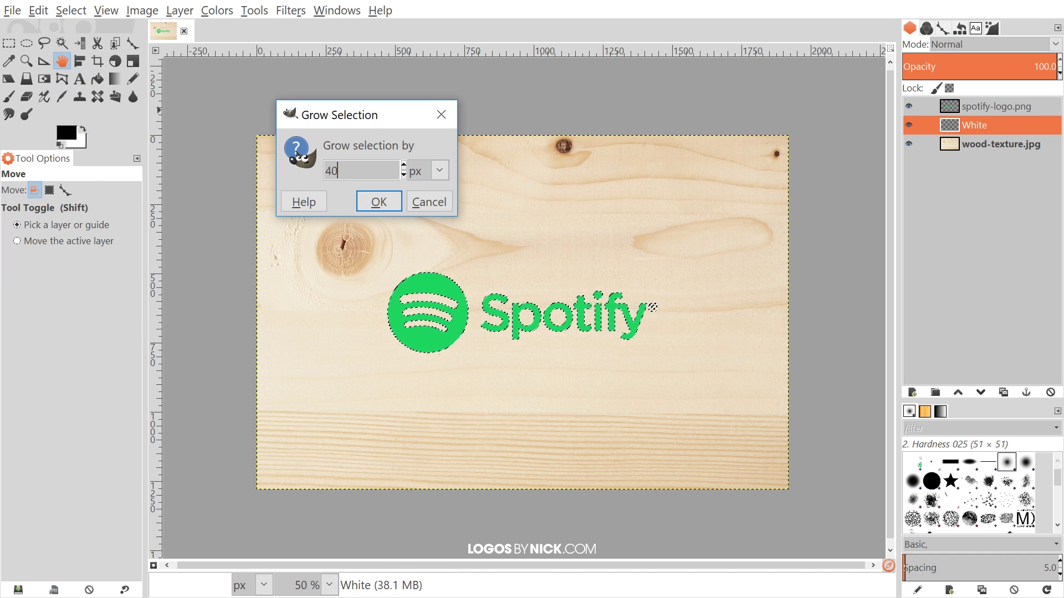
pyautogui.click(380, 201)
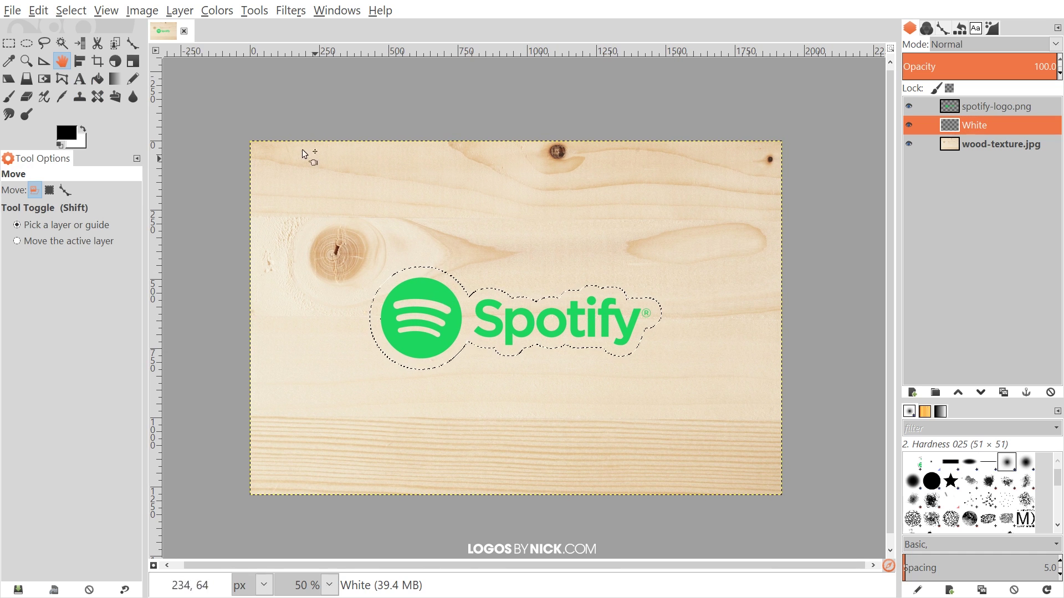
pyautogui.click(36, 12)
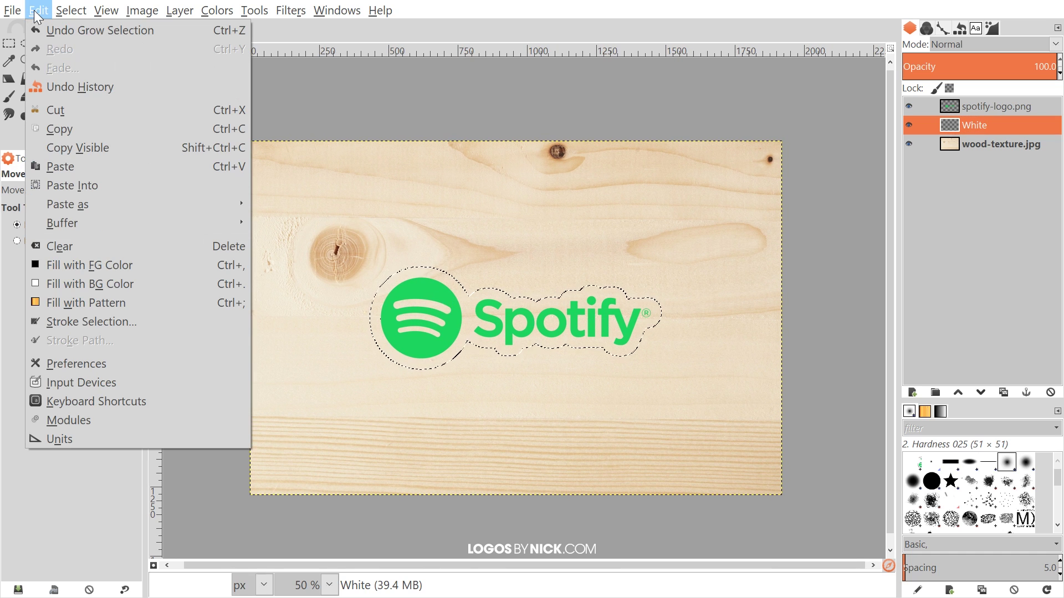
pyautogui.click(99, 284)
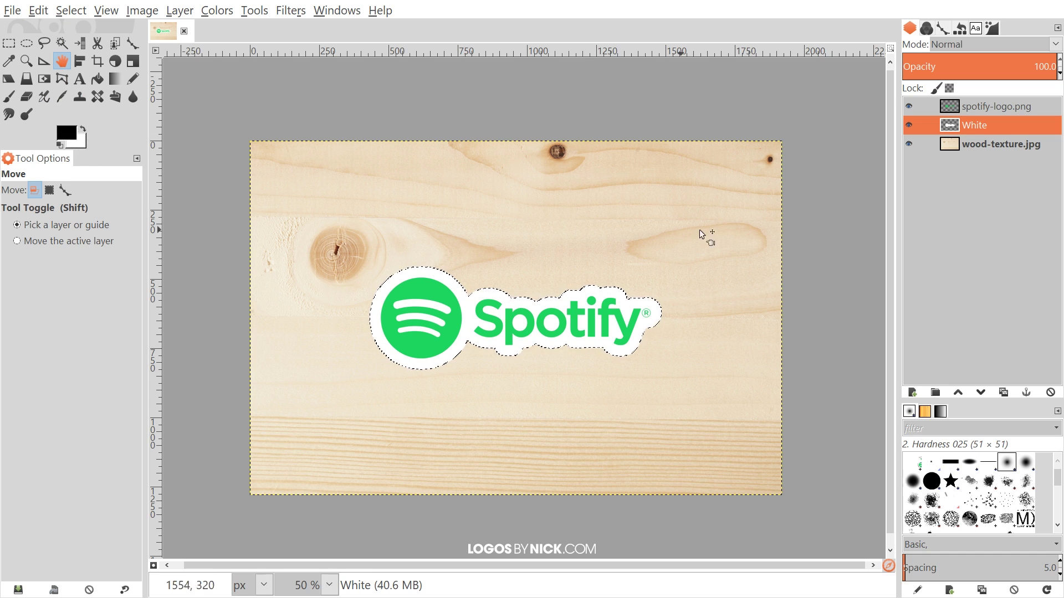
pyautogui.moveTo(606, 234); pyautogui.dragTo(592, 242)
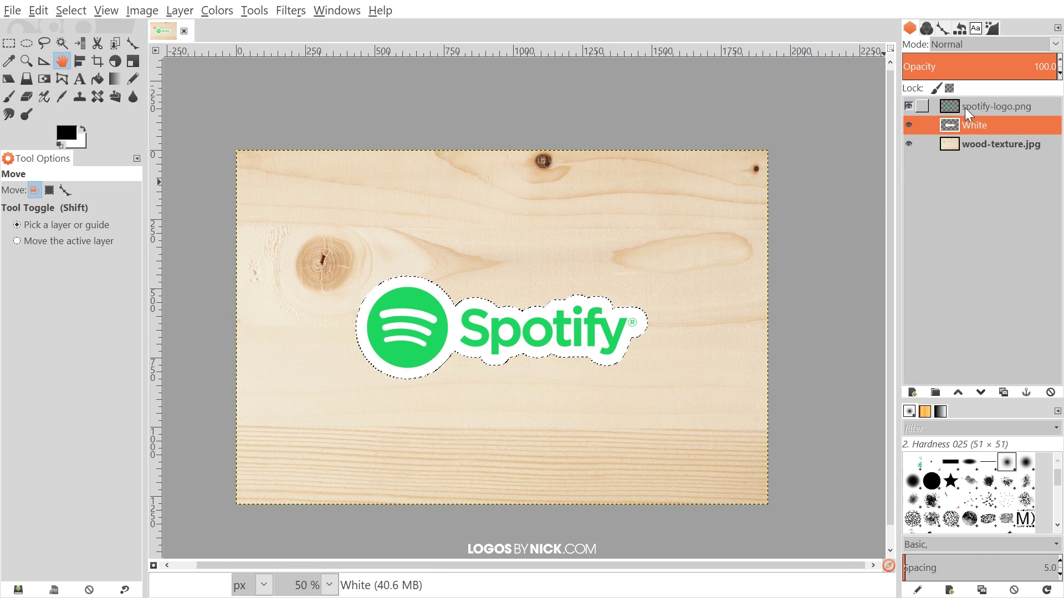
# - Add a 'Drop Shadow' layer on top, fill the outline black, then select none
pyautogui.click(912, 393)
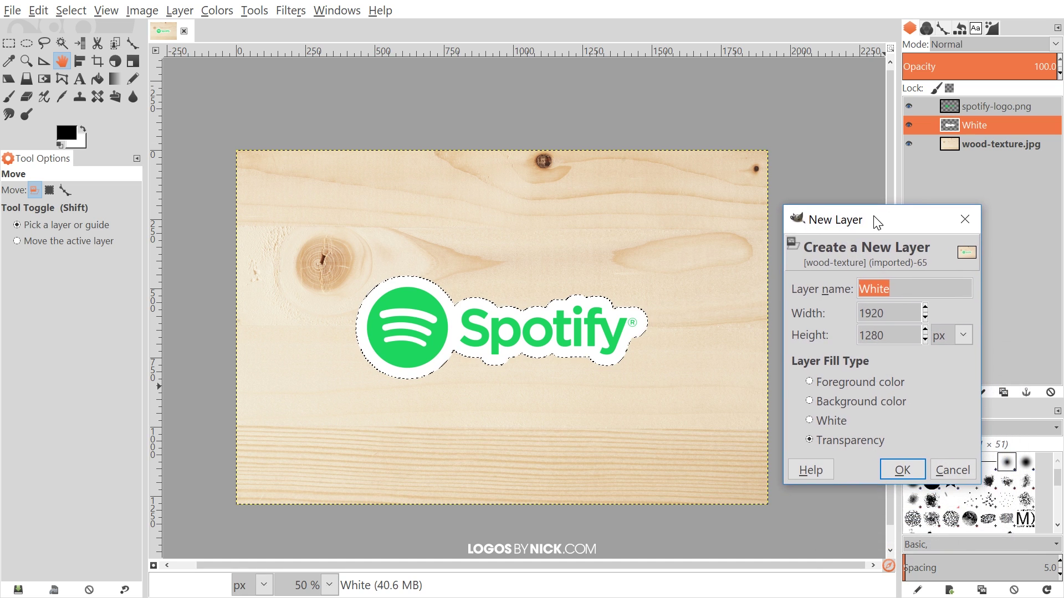
pyautogui.write('Drop')
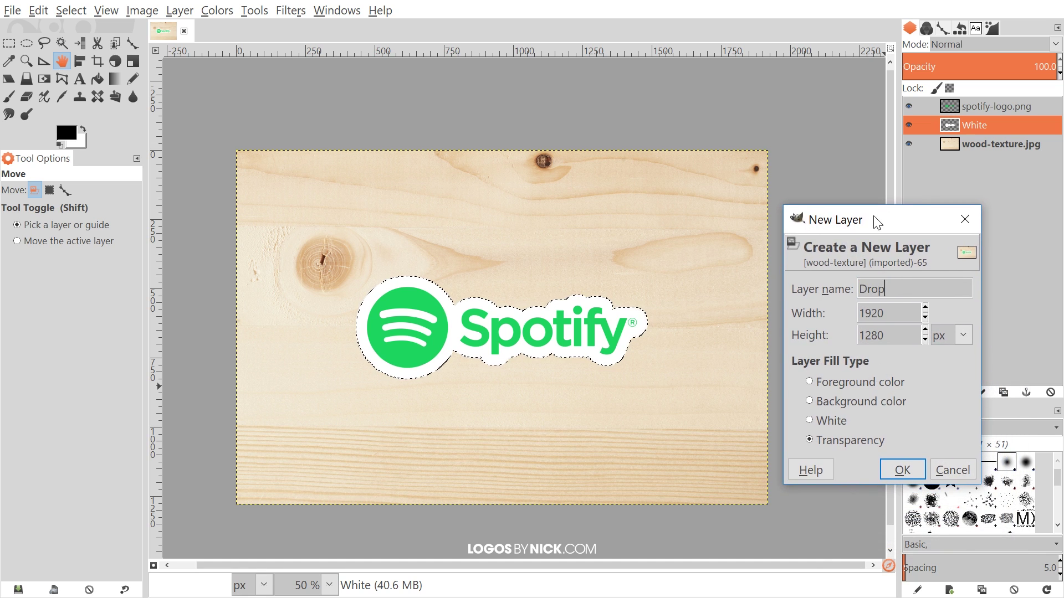
pyautogui.write(' Shad')
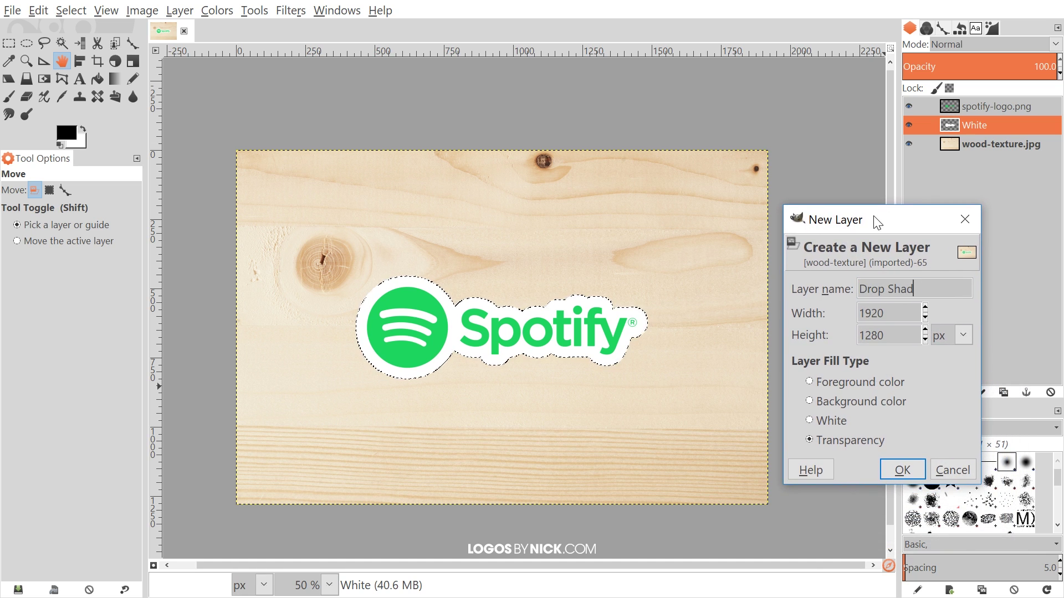
pyautogui.write('ow')
pyautogui.click(896, 464)
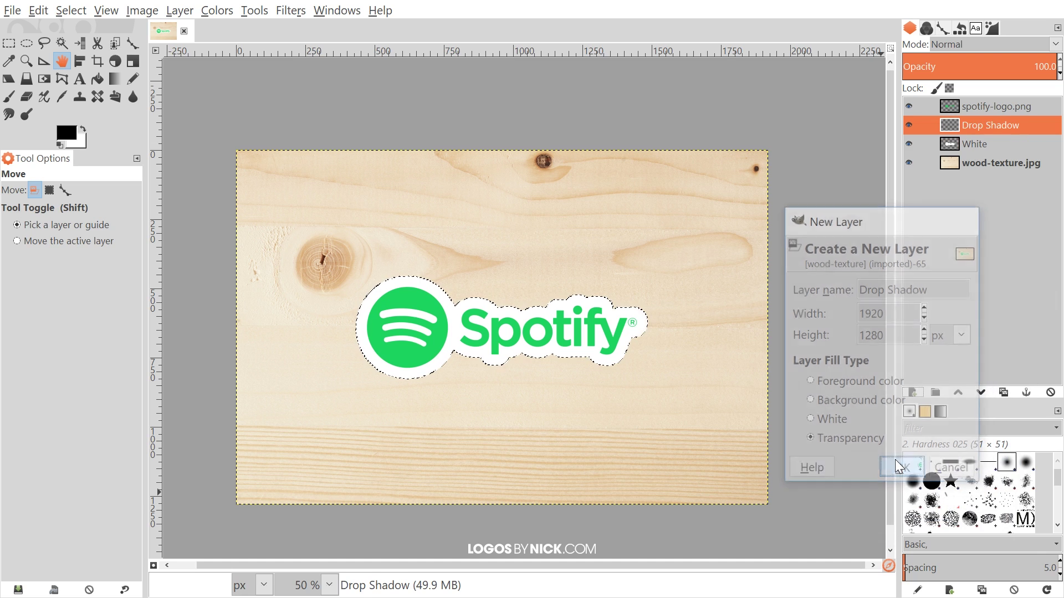
pyautogui.moveTo(991, 121)
pyautogui.mouseDown()
pyautogui.moveTo(983, 157)
pyautogui.moveTo(982, 108)
pyautogui.mouseUp()
pyautogui.click(39, 11)
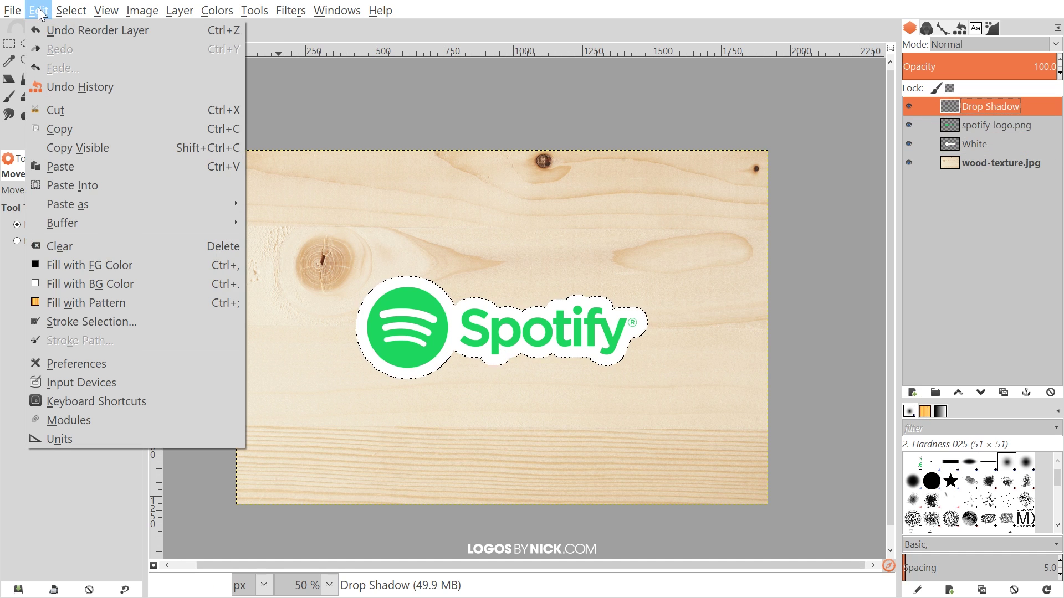
pyautogui.click(114, 267)
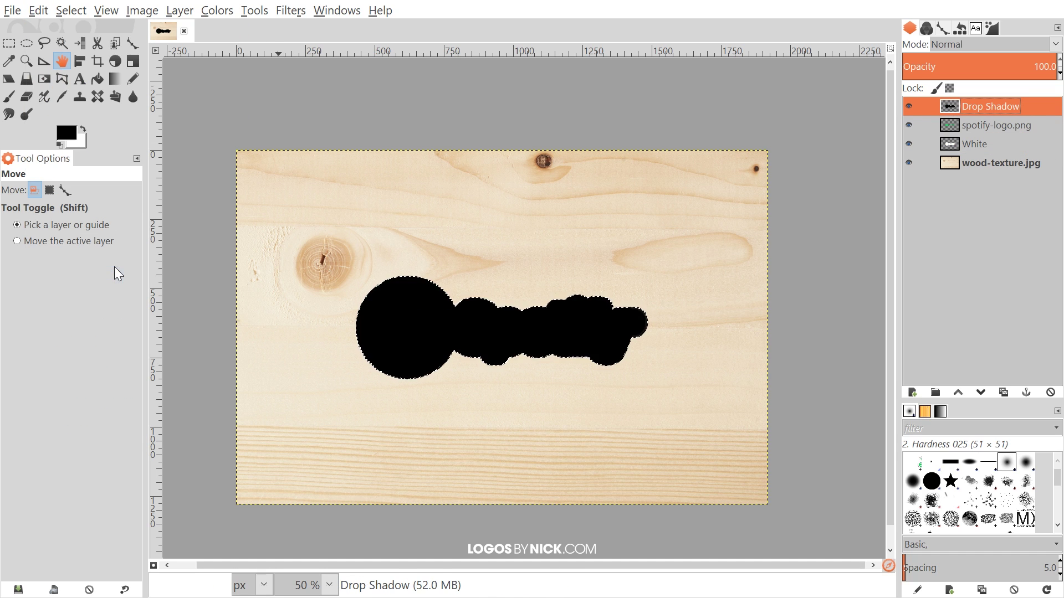
pyautogui.click(64, 8)
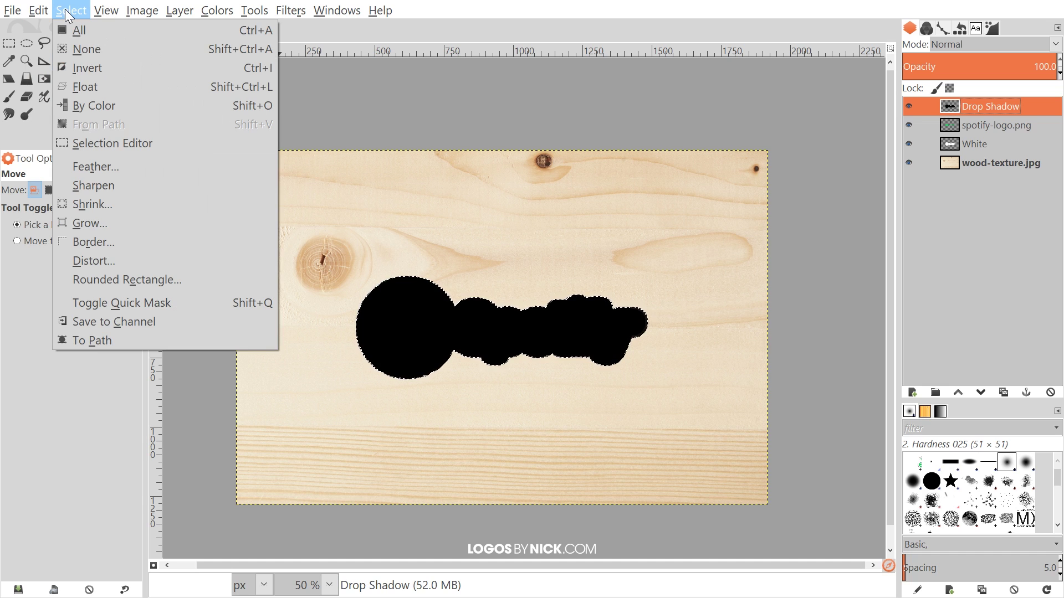
pyautogui.click(82, 47)
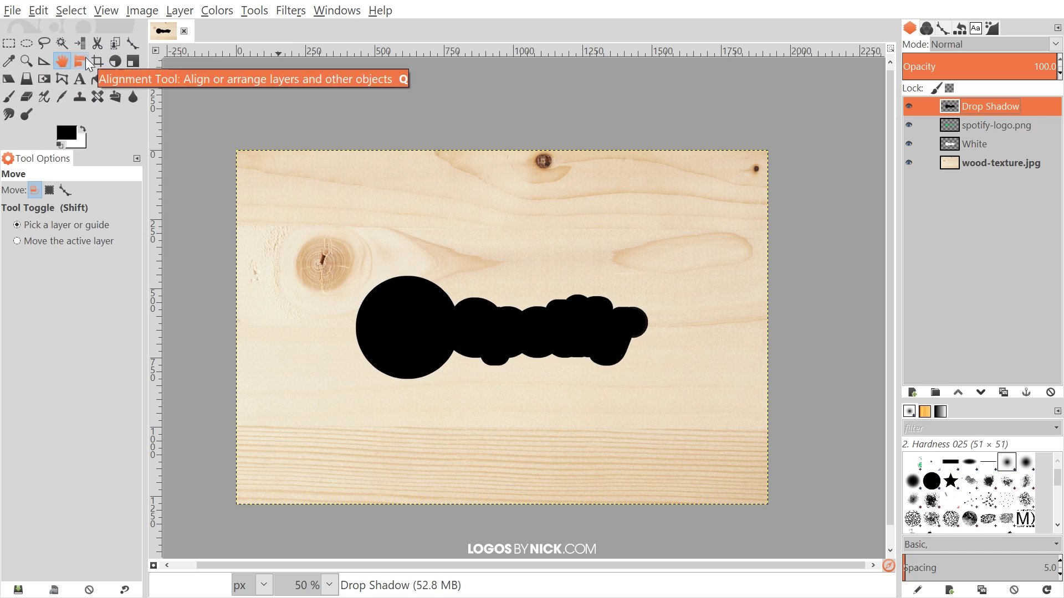
# - Apply a Gaussian Blur with 15 px radius to the Drop Shadow layer
pyautogui.click(291, 10)
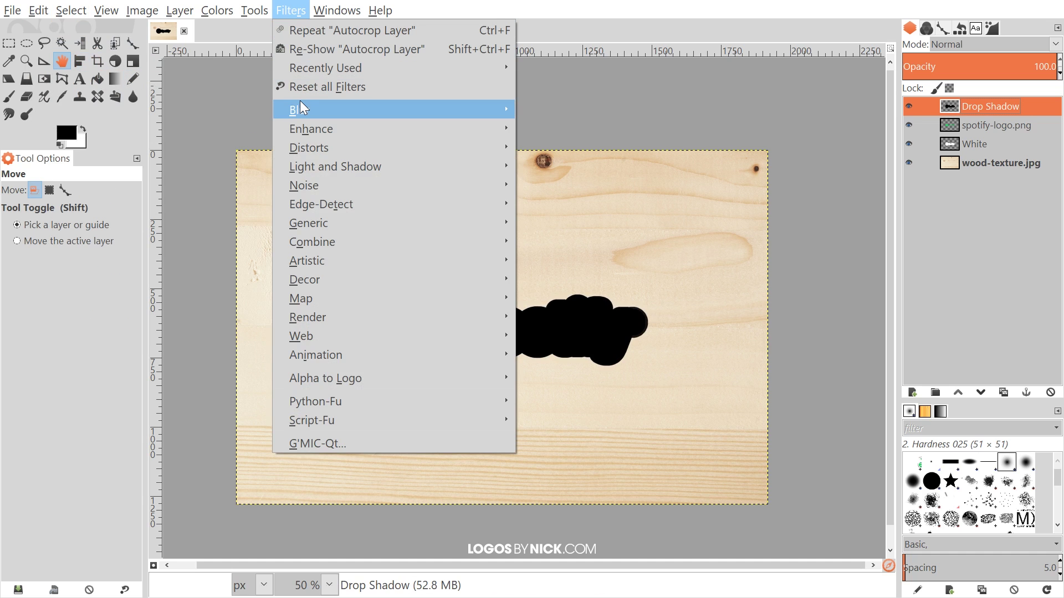
pyautogui.moveTo(330, 106)
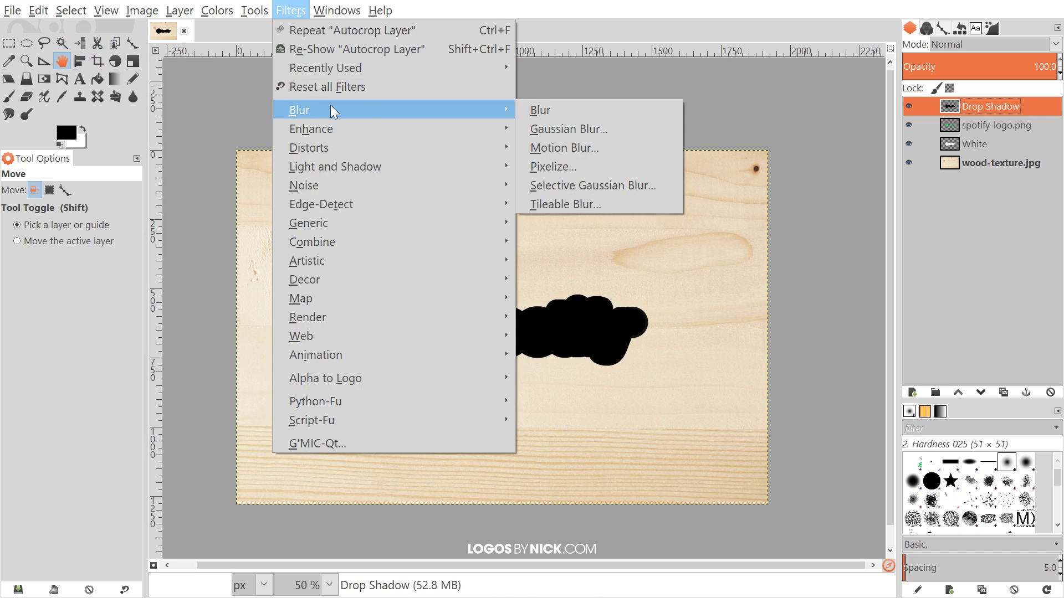
pyautogui.click(595, 129)
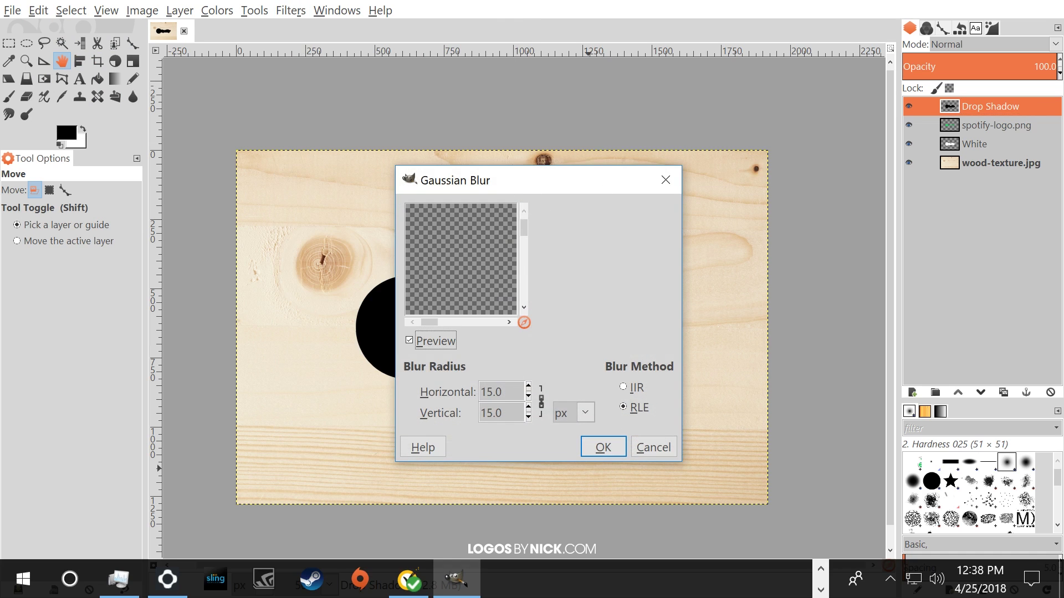
pyautogui.click(610, 448)
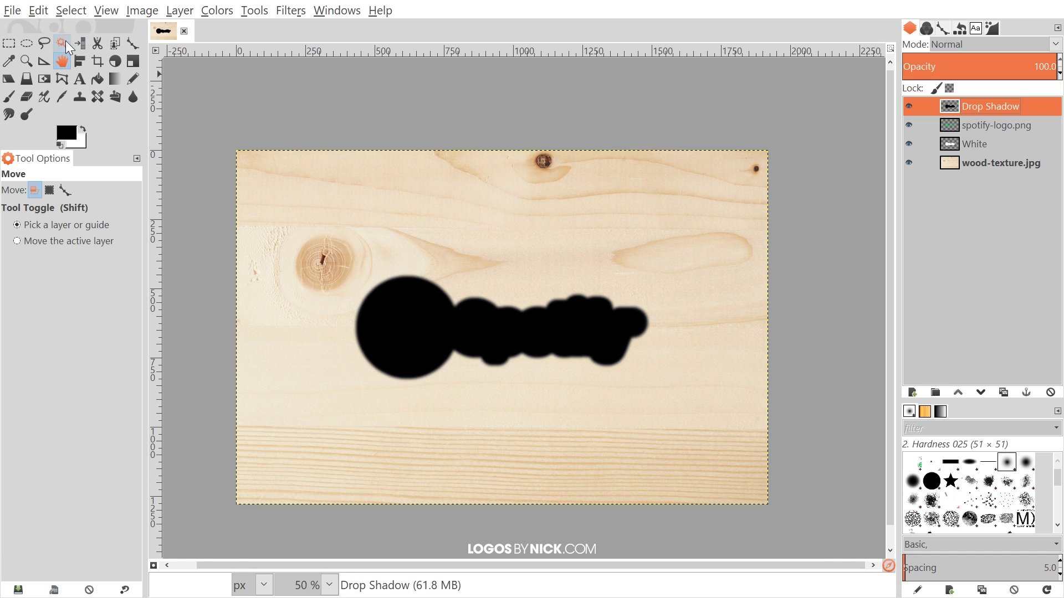
# - Offset the shadow slightly down-right and move the Drop Shadow layer below White
pyautogui.scroll(-1, 682, 327)
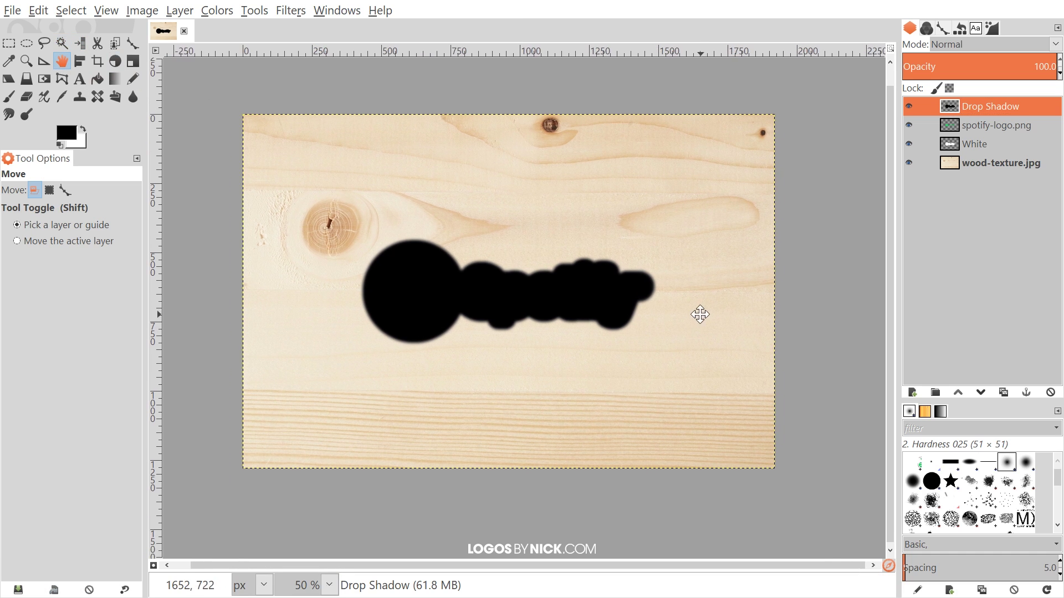
pyautogui.moveTo(421, 250); pyautogui.dragTo(420, 251)
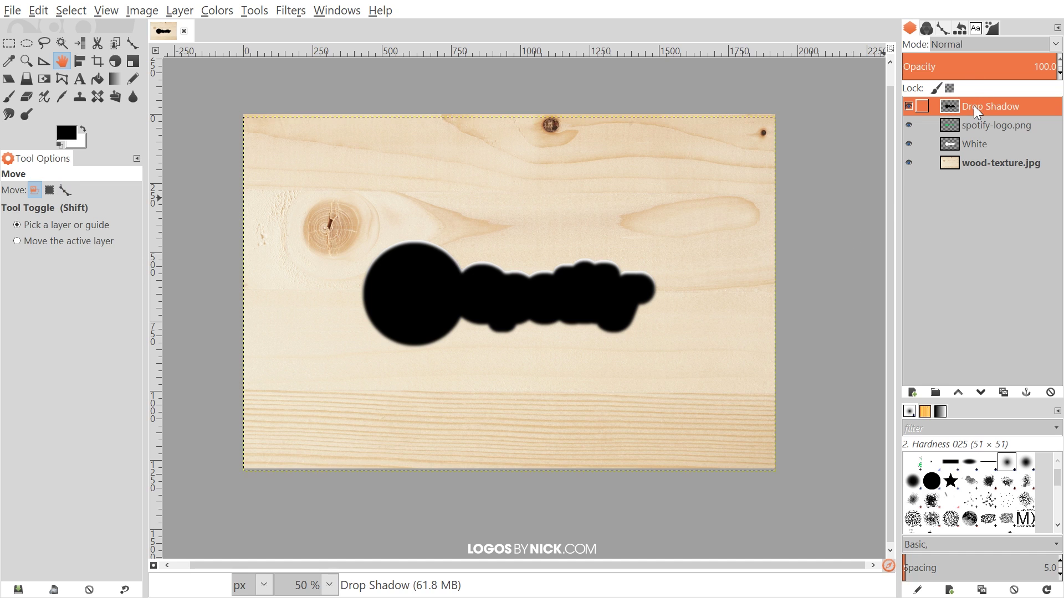
pyautogui.moveTo(976, 111); pyautogui.dragTo(989, 154)
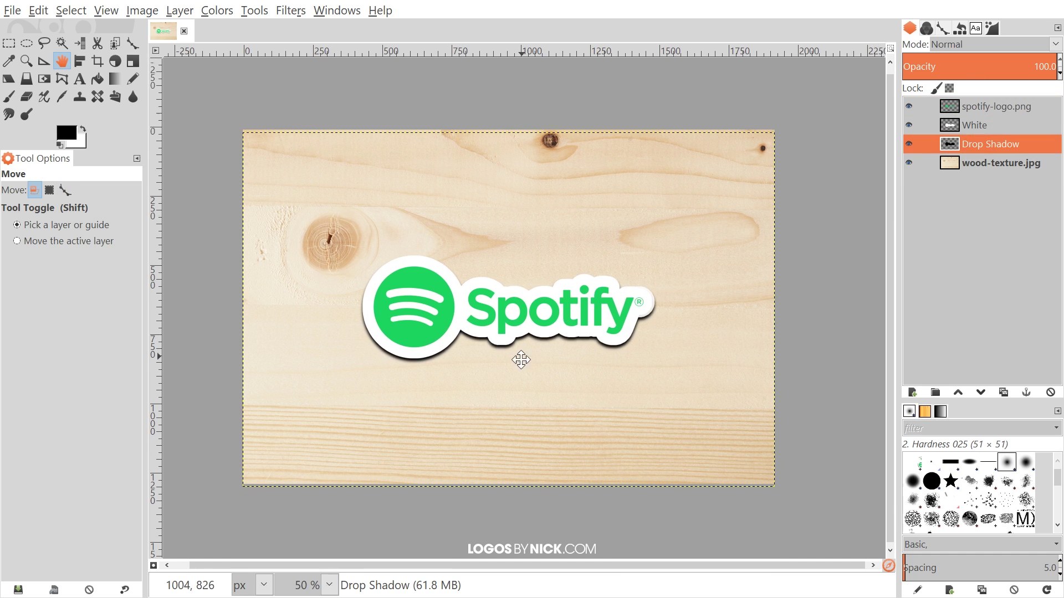
pyautogui.scroll(2, 515, 377)
pyautogui.press('ctrl')
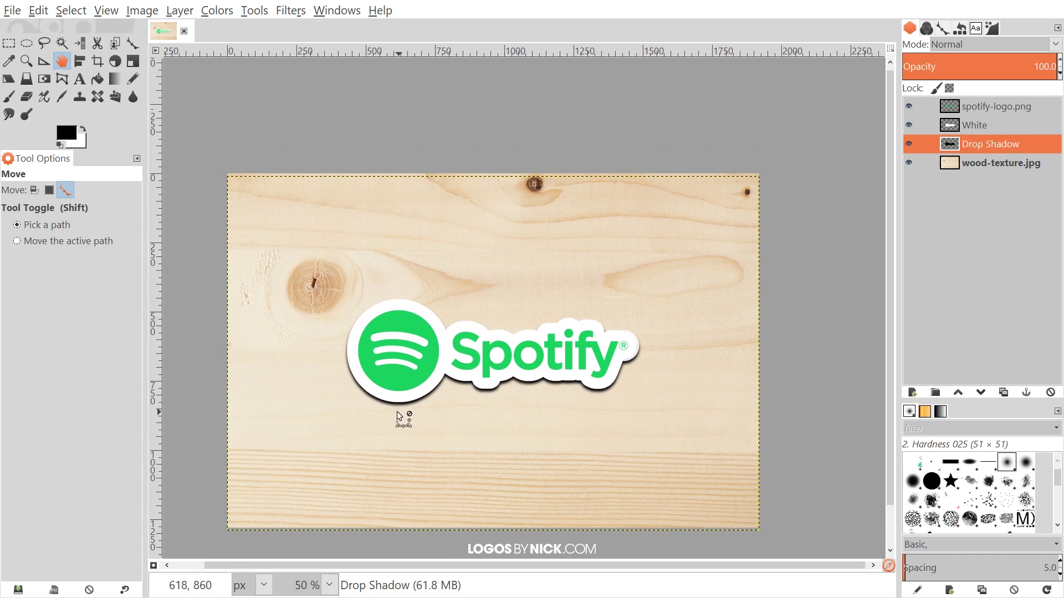
pyautogui.press('ctrl')
pyautogui.scroll(5, 383, 413)
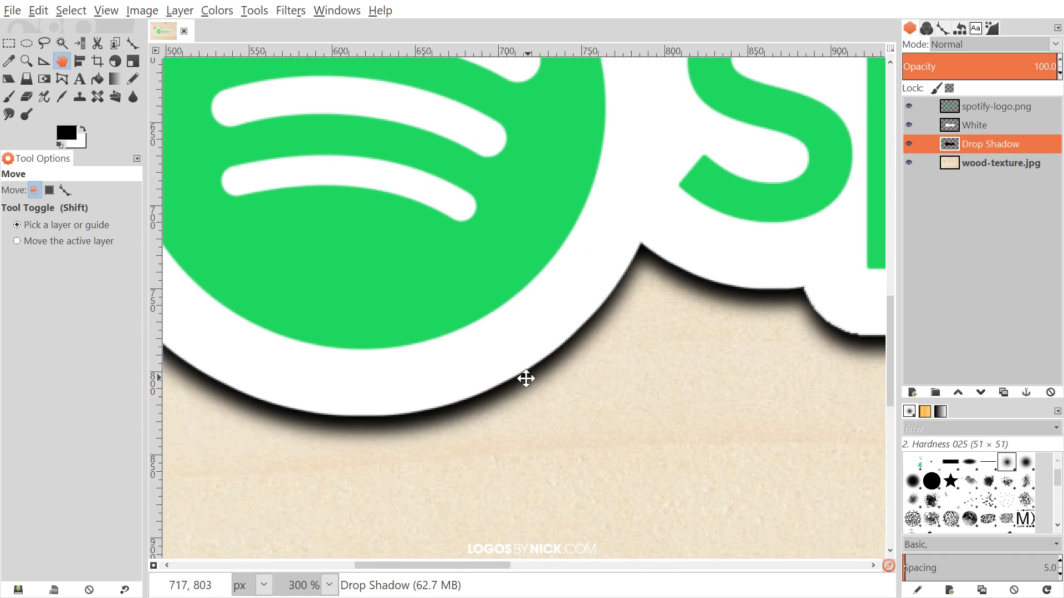
pyautogui.scroll(-2, 524, 375)
pyautogui.scroll(2, 385, 430)
pyautogui.moveTo(461, 427); pyautogui.dragTo(464, 422)
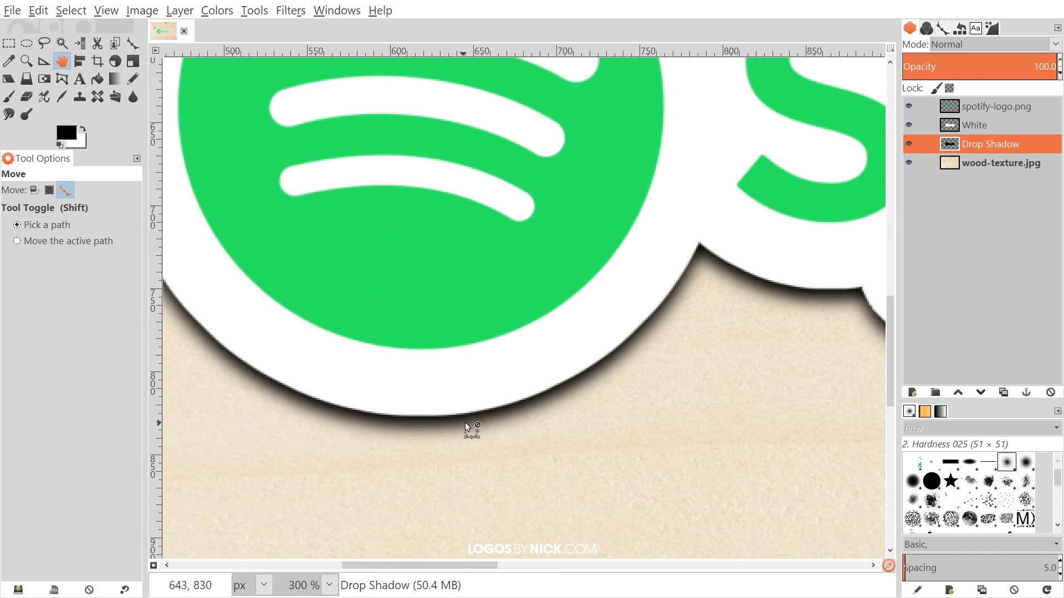
pyautogui.scroll(-5, 541, 421)
pyautogui.scroll(1, 607, 419)
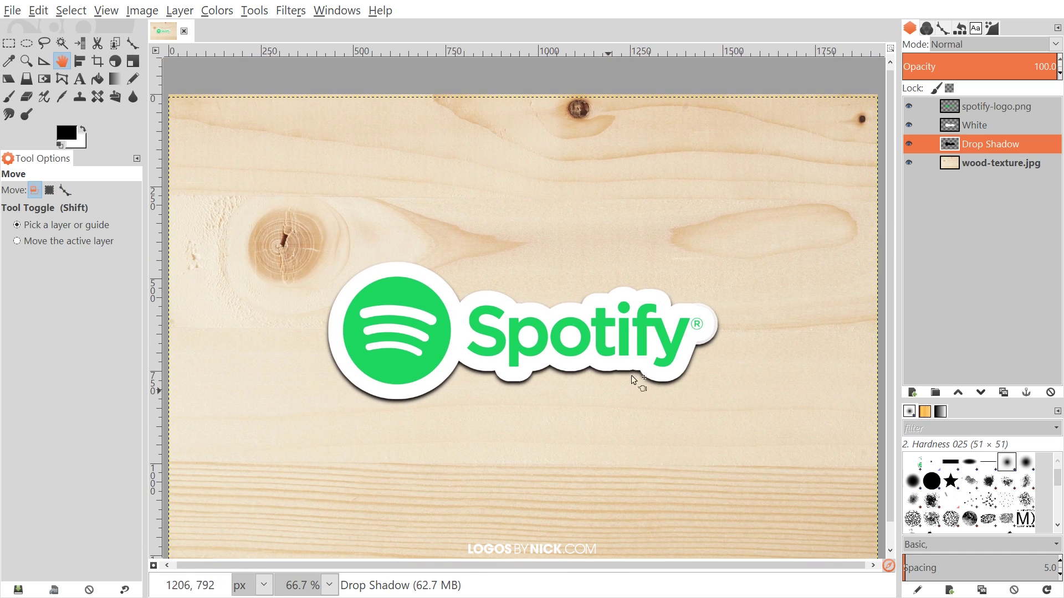
# - Lower the Drop Shadow layer opacity to 80.4 and fine-tune the shadow's position
pyautogui.moveTo(1039, 63); pyautogui.dragTo(1023, 58)
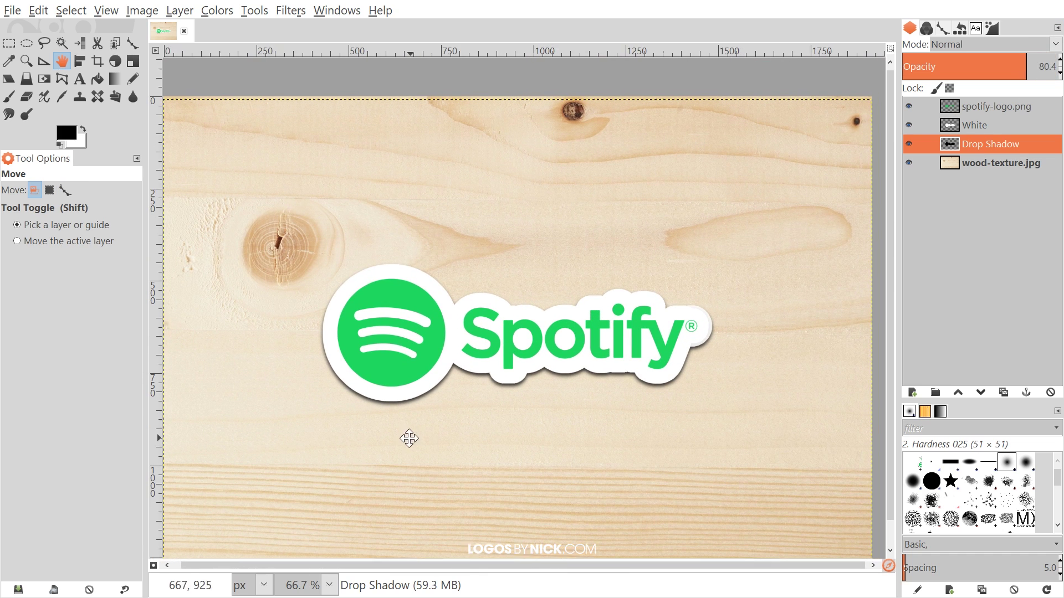
pyautogui.scroll(-3, 408, 440)
pyautogui.scroll(2, 423, 418)
pyautogui.moveTo(423, 407); pyautogui.dragTo(453, 400)
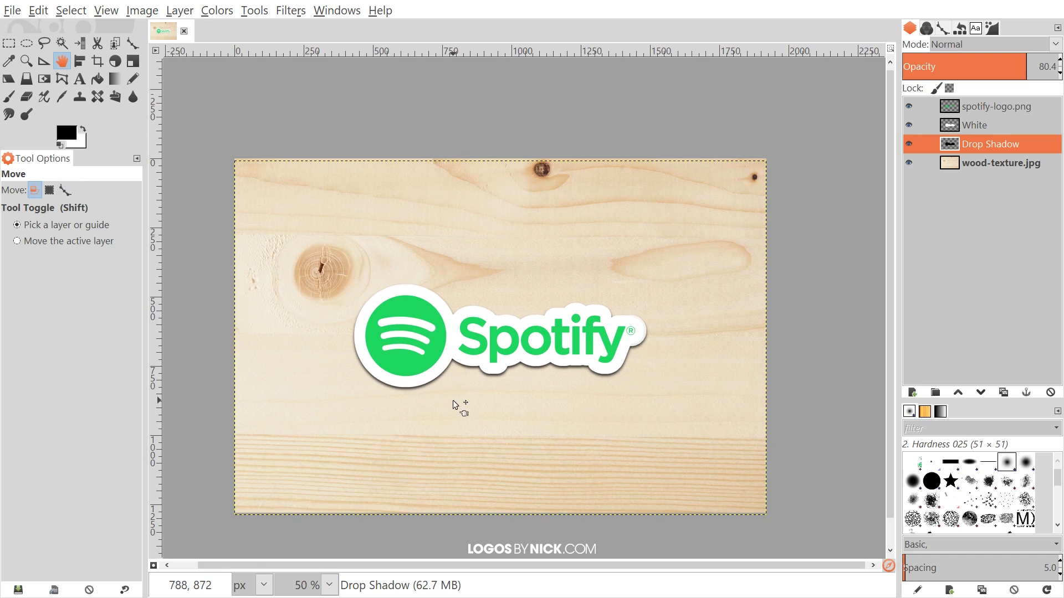
# - Merge the logo down into White, then merge that into Drop Shadow
pyautogui.click(996, 106)
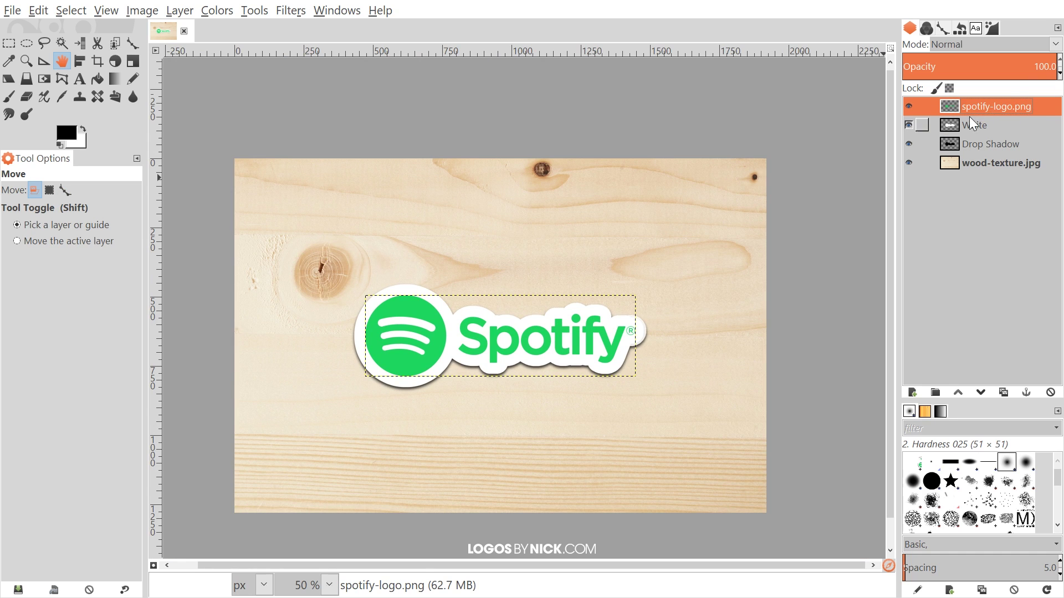
pyautogui.rightClick(976, 107)
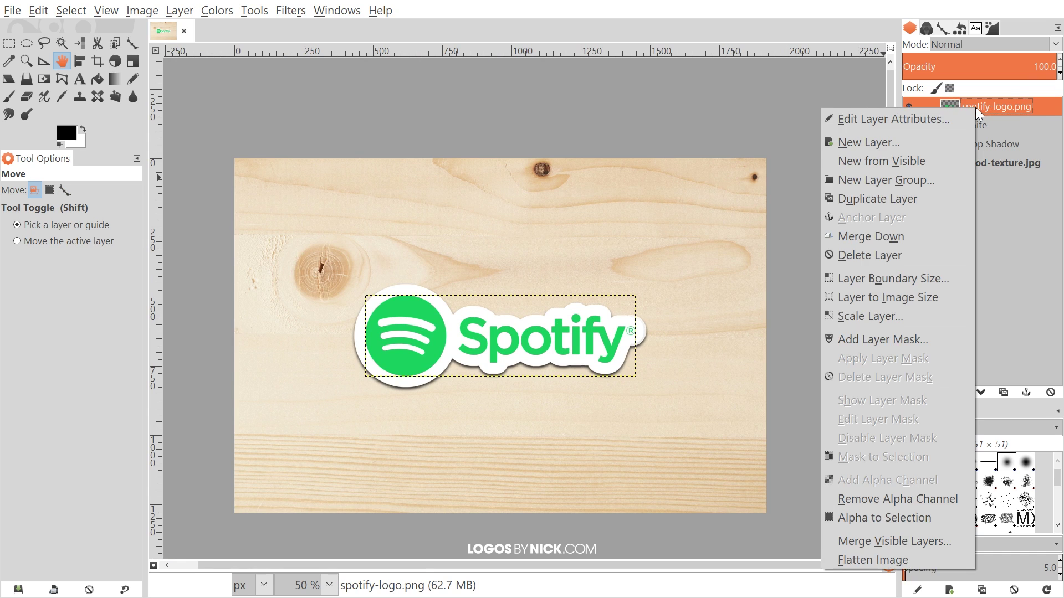
pyautogui.click(891, 236)
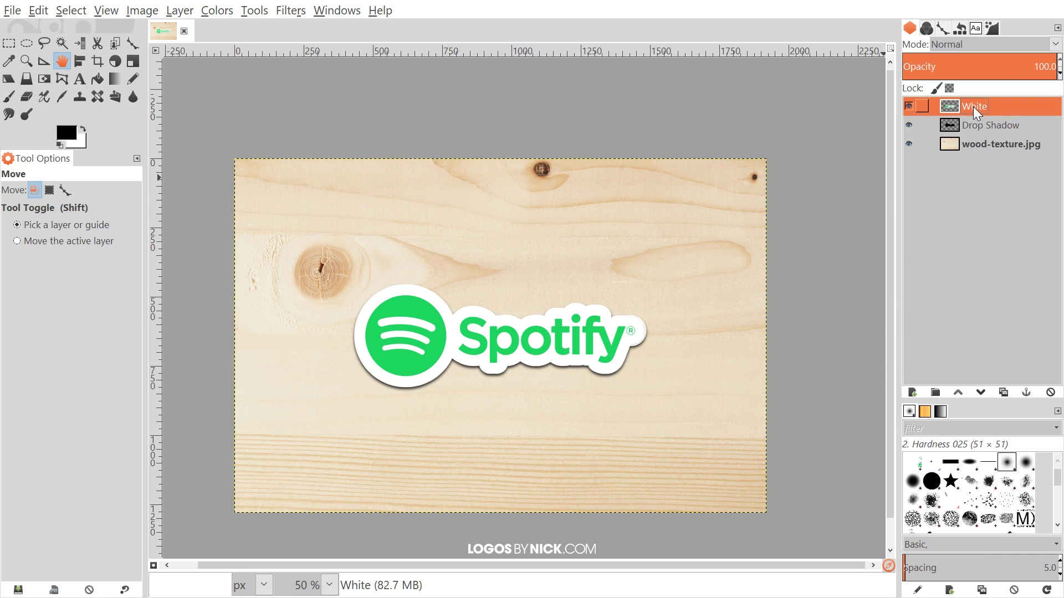
pyautogui.rightClick(973, 106)
pyautogui.click(887, 236)
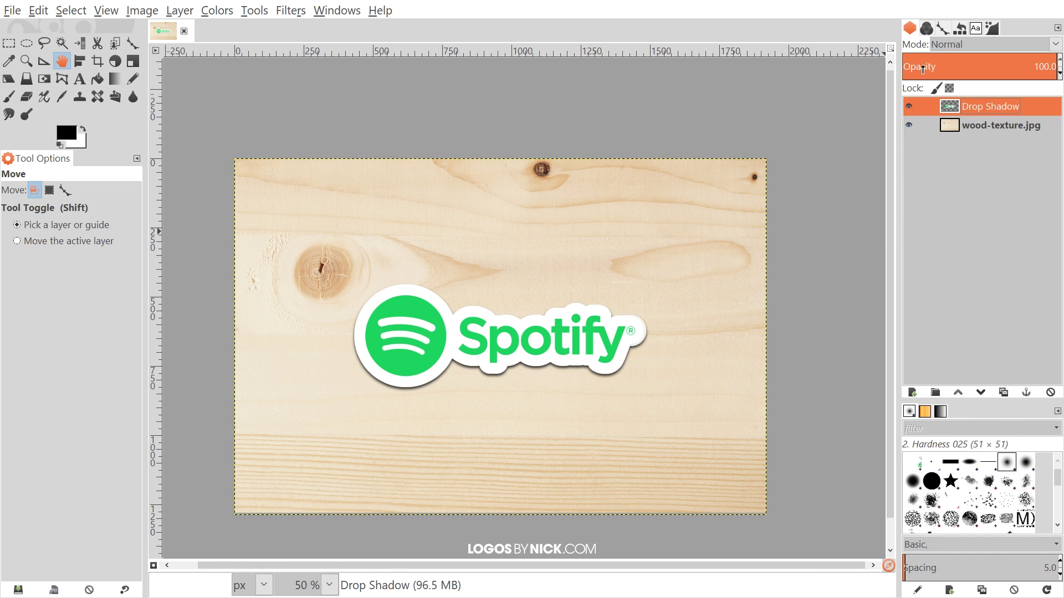
pyautogui.click(909, 105)
pyautogui.click(909, 104)
# - Rename the merged layer to 'Sticker'
pyautogui.doubleClick(996, 106)
pyautogui.write('Stic')
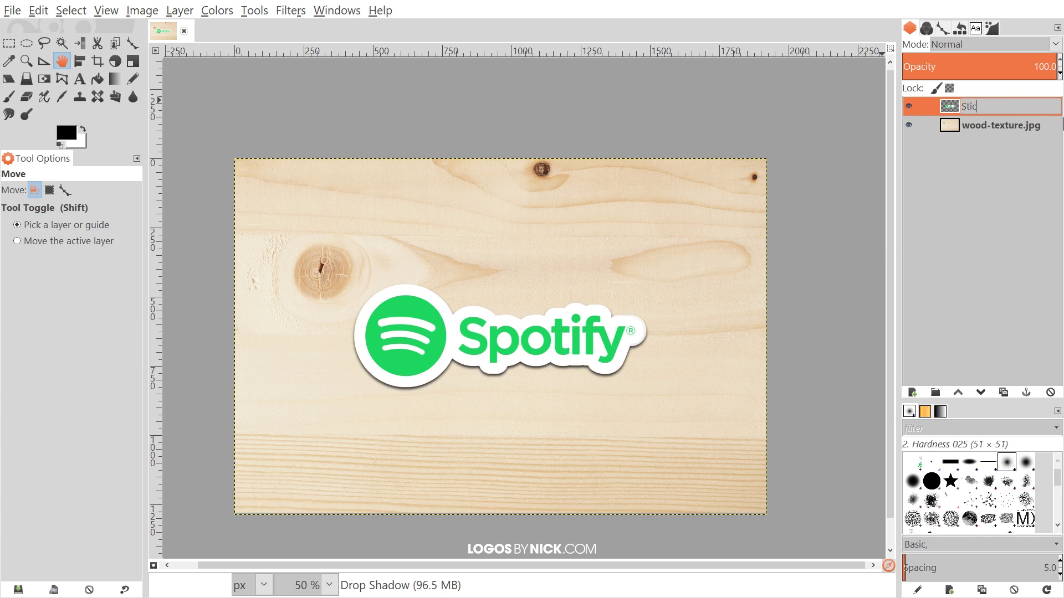
pyautogui.write('ker')
pyautogui.press('Return')
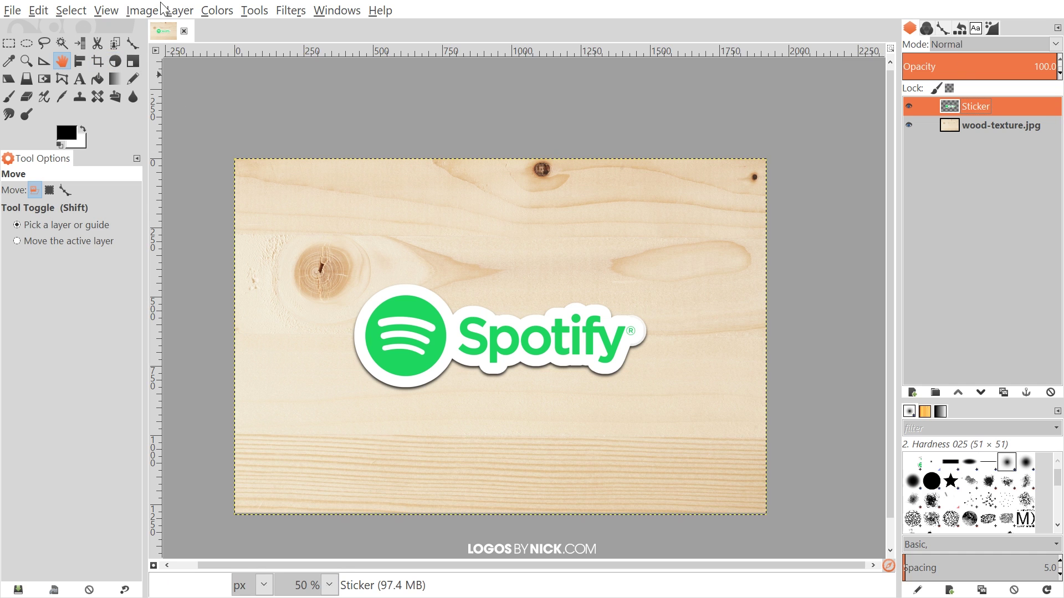
pyautogui.click(194, 12)
# - Autocrop the Sticker layer, move it up, and add two duplicates with the first moved lower
pyautogui.click(209, 320)
pyautogui.moveTo(441, 358); pyautogui.dragTo(441, 251)
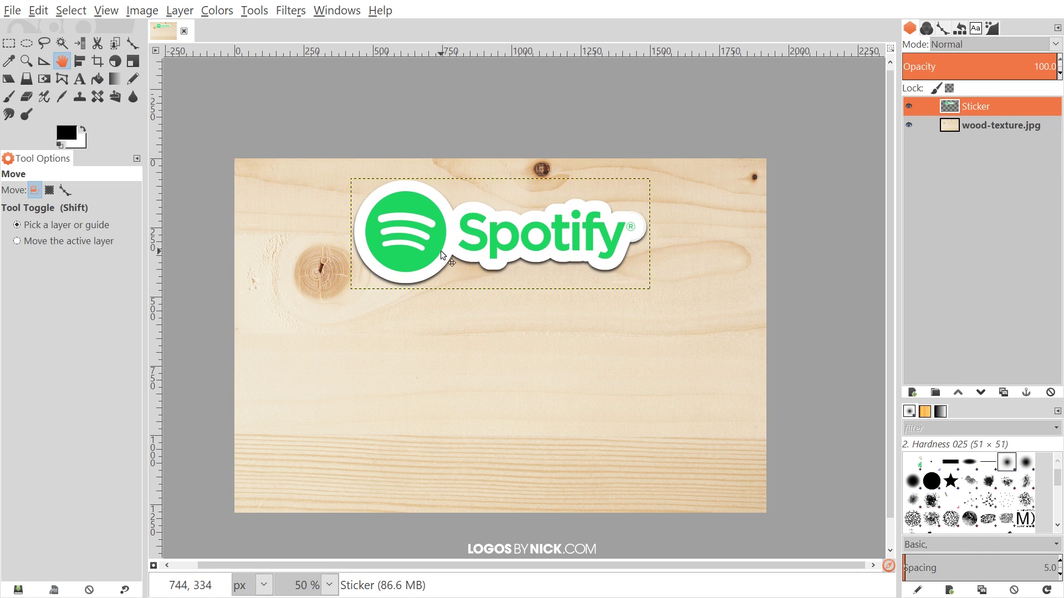
pyautogui.click(1003, 393)
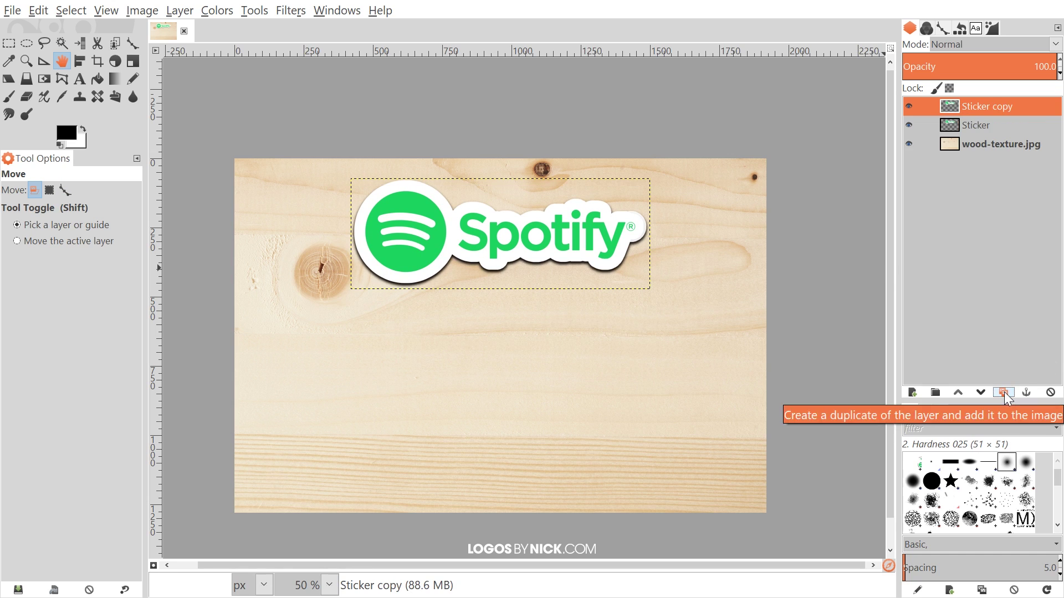
pyautogui.moveTo(480, 218); pyautogui.dragTo(481, 391)
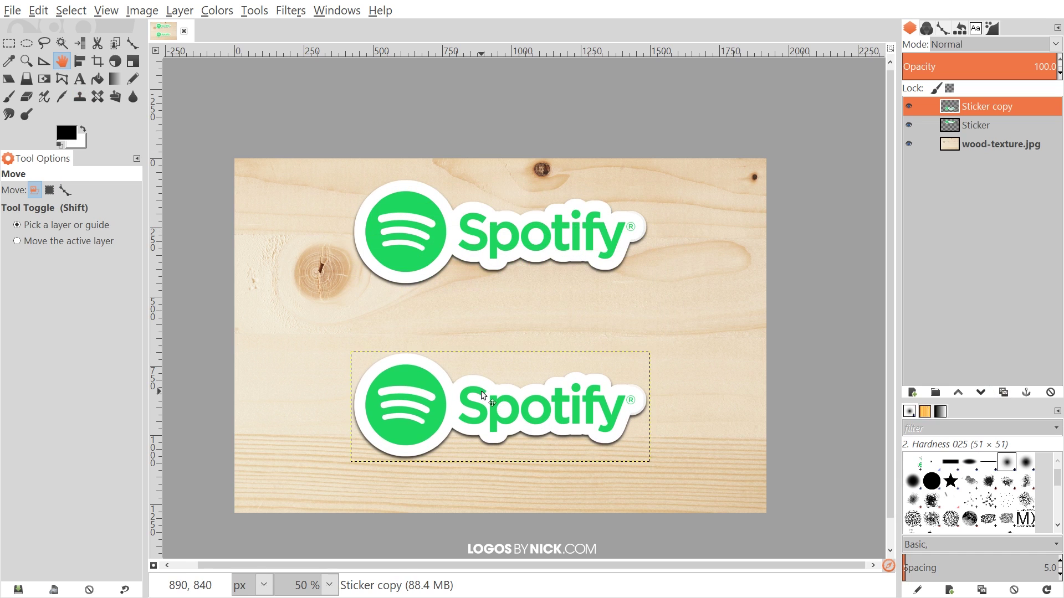
pyautogui.click(1002, 392)
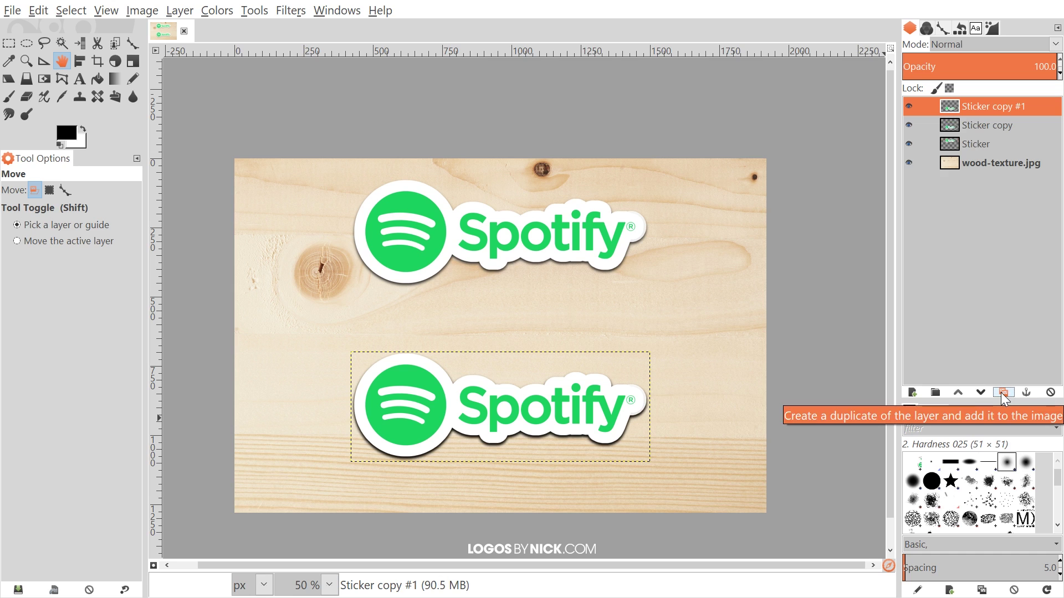
# - Tilt the lower sticker copy, then add copies #2 and #3, rotating one about 3.45° and the other the opposite way
pyautogui.click(114, 62)
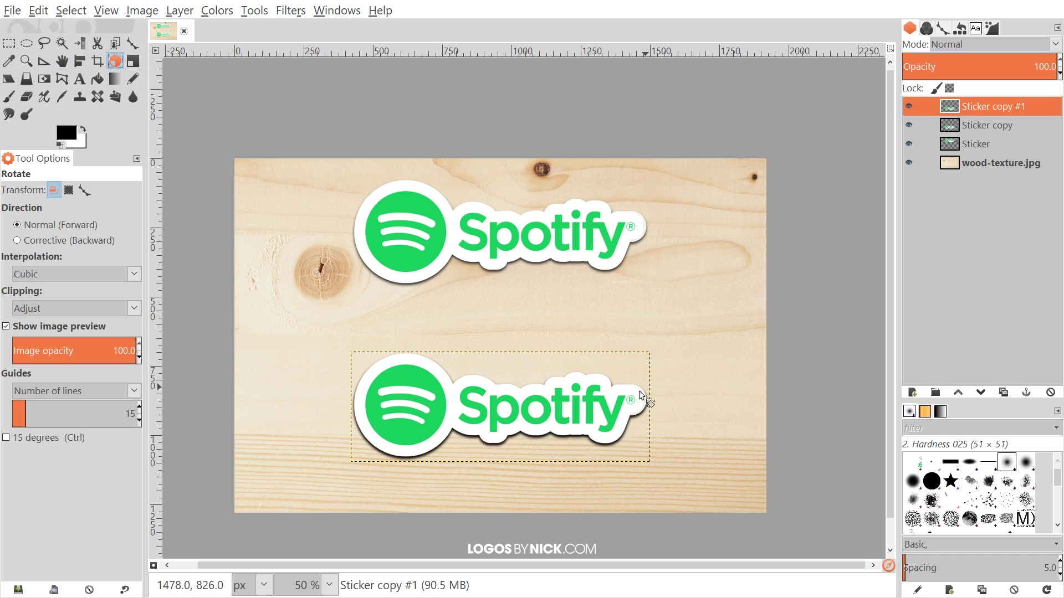
pyautogui.moveTo(639, 395); pyautogui.dragTo(642, 409)
pyautogui.click(687, 339)
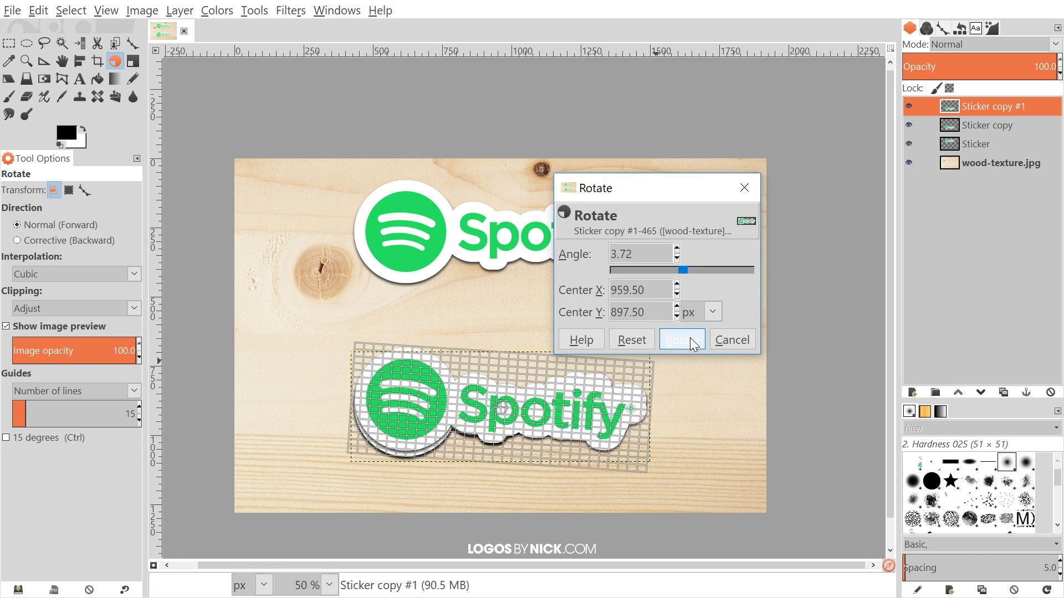
pyautogui.click(1004, 392)
pyautogui.click(640, 407)
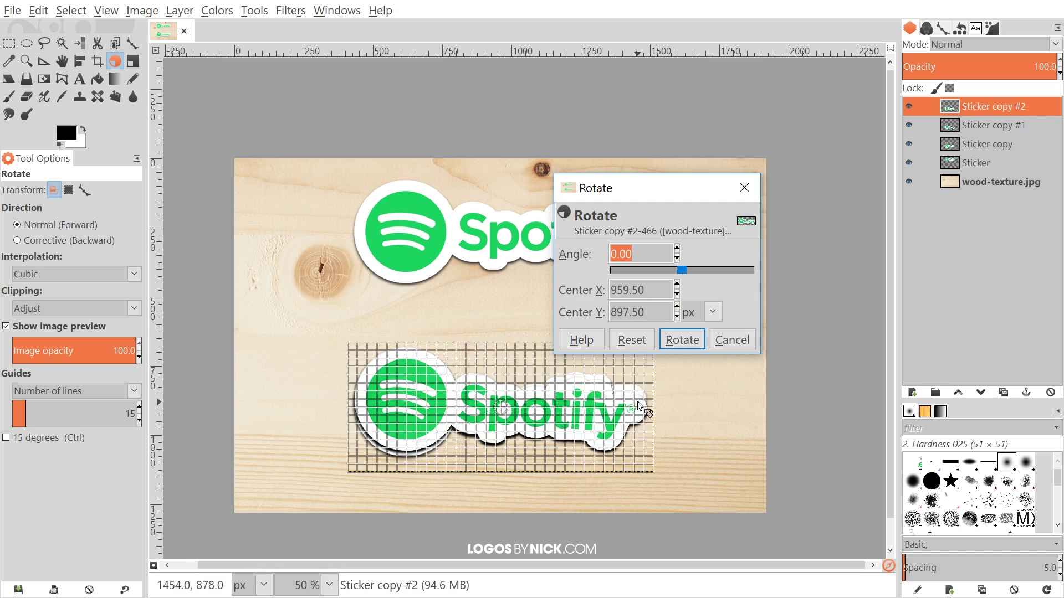
pyautogui.moveTo(638, 406); pyautogui.dragTo(641, 414)
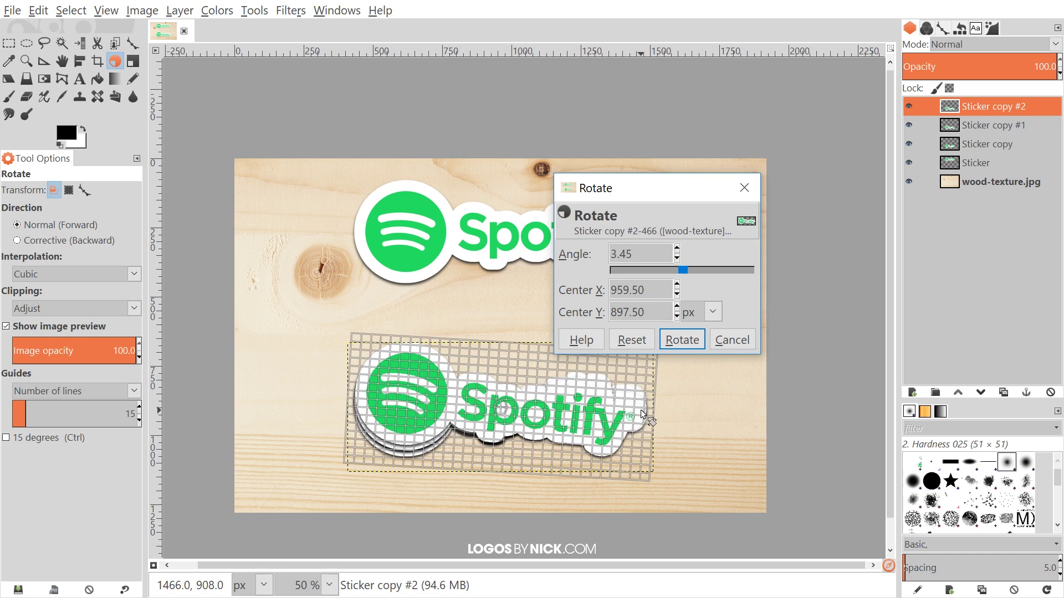
pyautogui.click(689, 340)
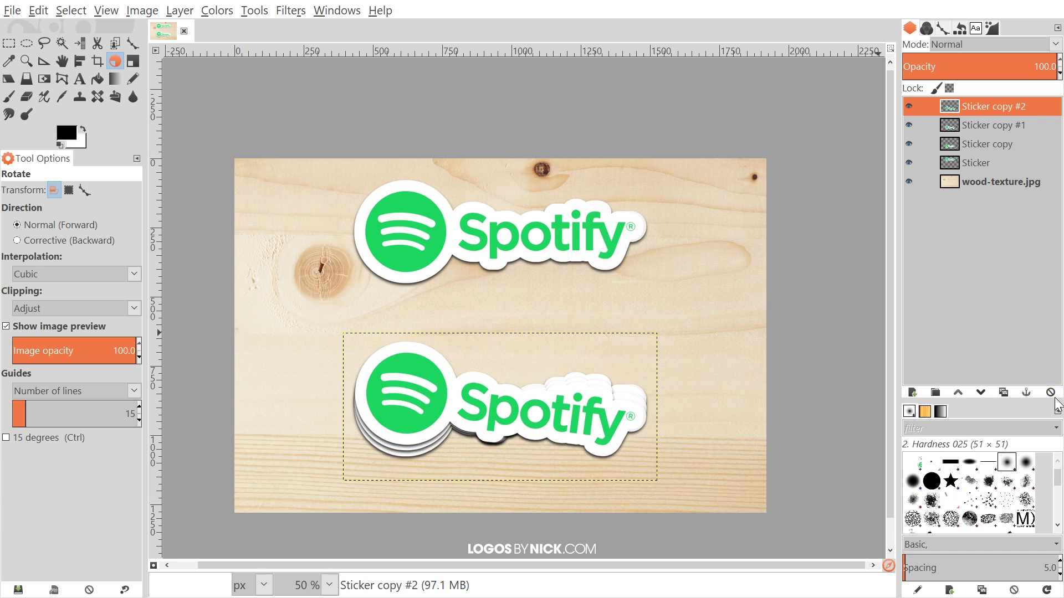
pyautogui.click(1002, 393)
pyautogui.moveTo(617, 397); pyautogui.dragTo(629, 403)
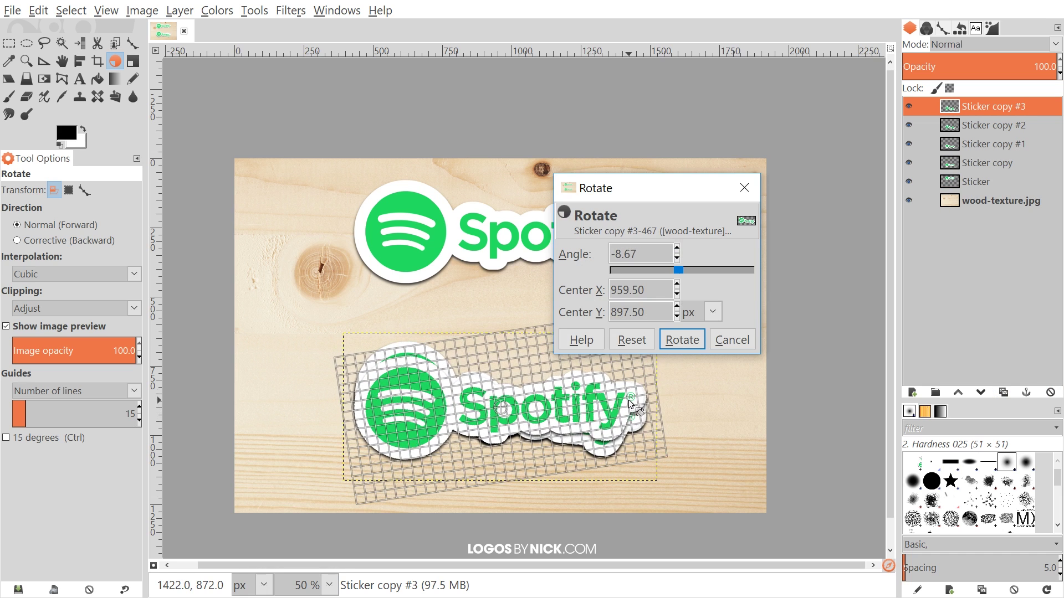
pyautogui.click(689, 334)
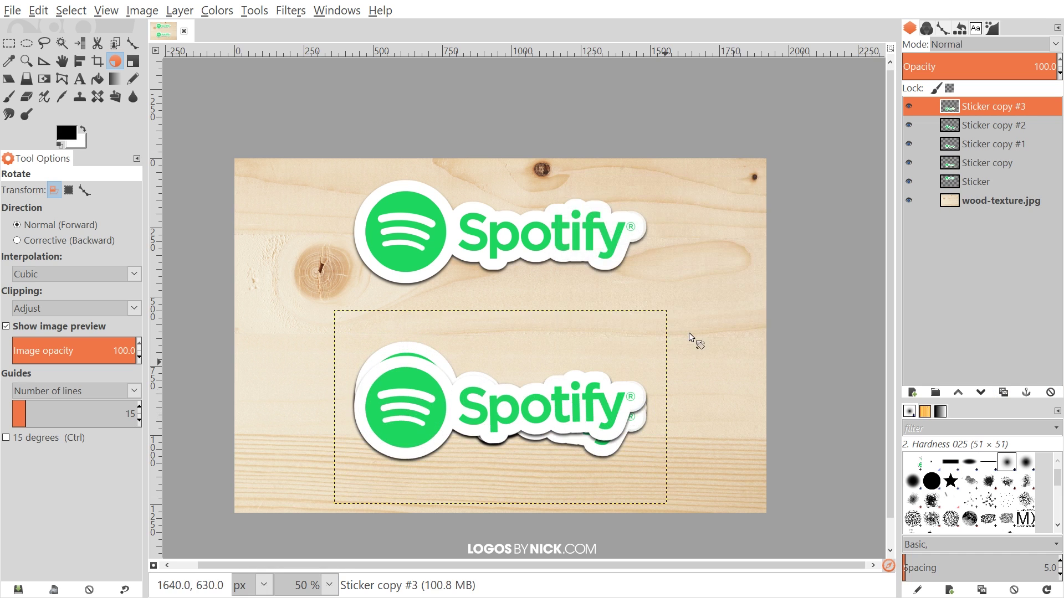
pyautogui.click(63, 61)
# - Nudge Sticker copy #3 up-left and shift the single Sticker layer slightly down-right
pyautogui.moveTo(526, 411)
pyautogui.mouseDown()
pyautogui.moveTo(518, 399)
pyautogui.moveTo(534, 400)
pyautogui.mouseUp()
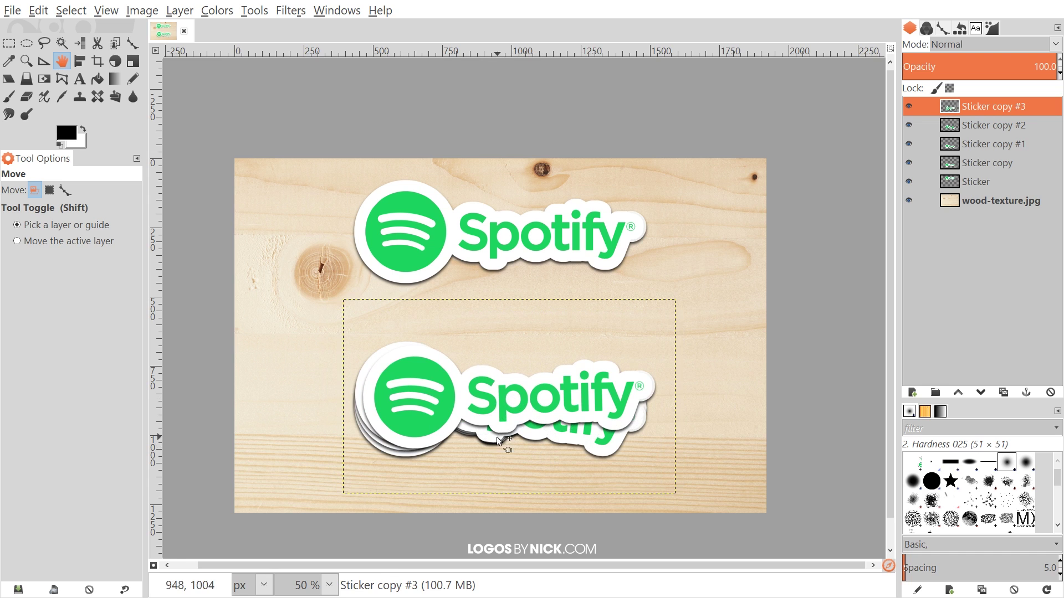
pyautogui.scroll(2, 543, 418)
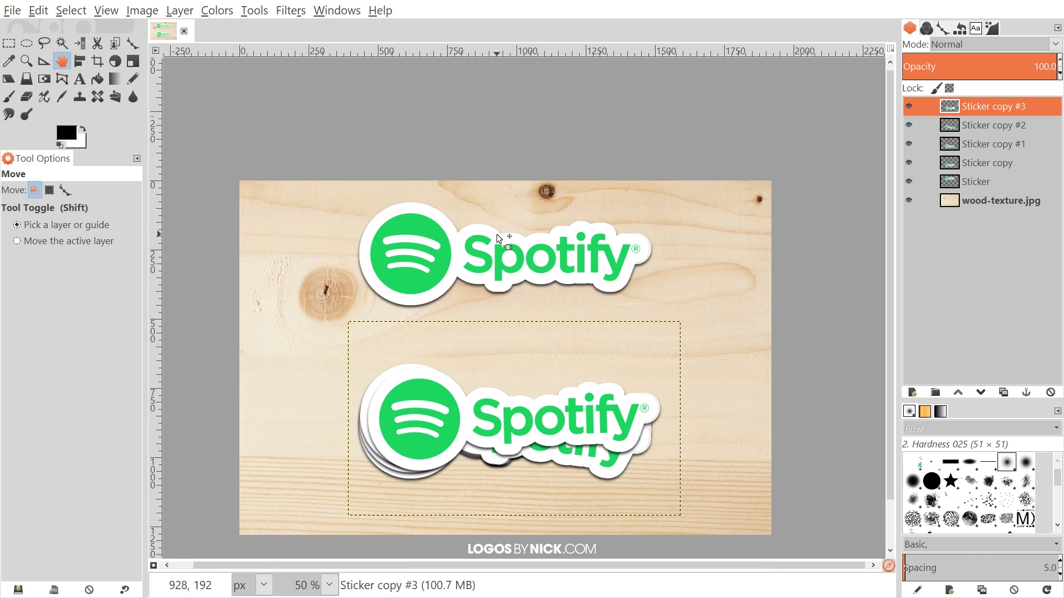
pyautogui.click(969, 184)
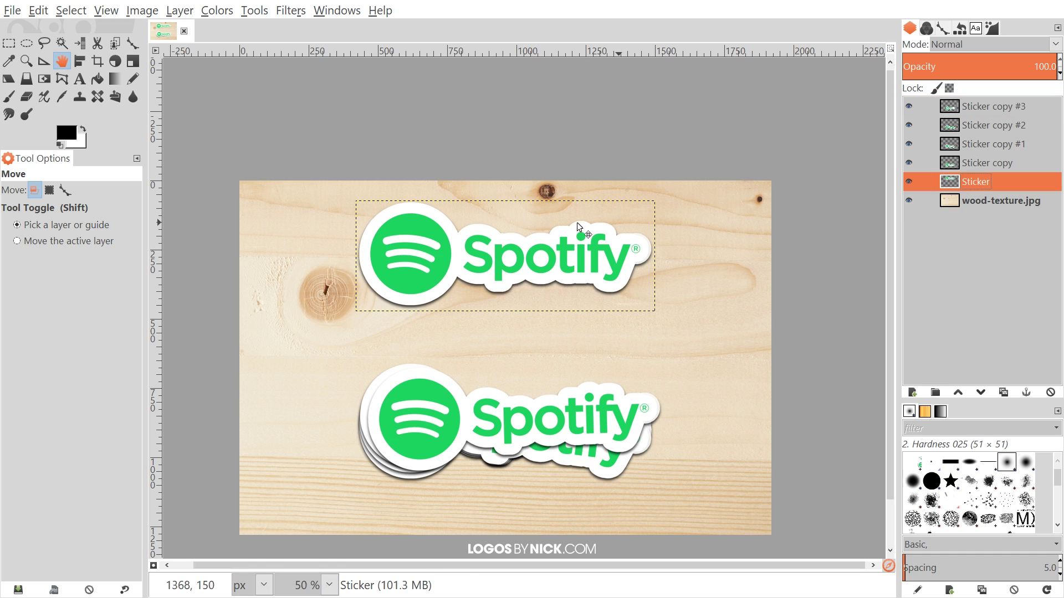
pyautogui.moveTo(523, 243); pyautogui.dragTo(538, 277)
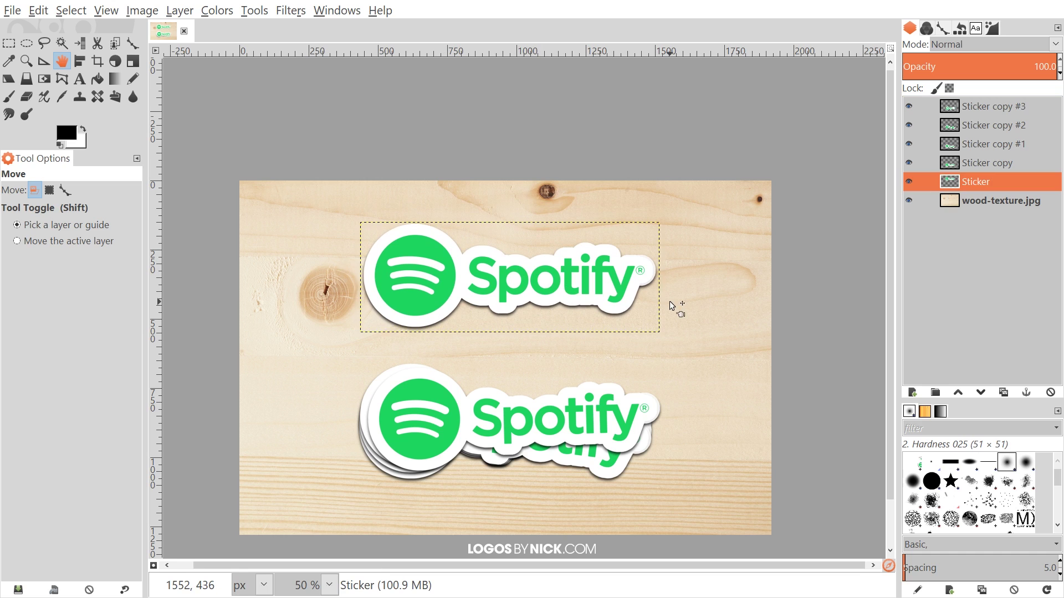
# - Draw a closed, curved multi-point path around the sticker's upper-left corner and convert it to a selection
pyautogui.click(131, 39)
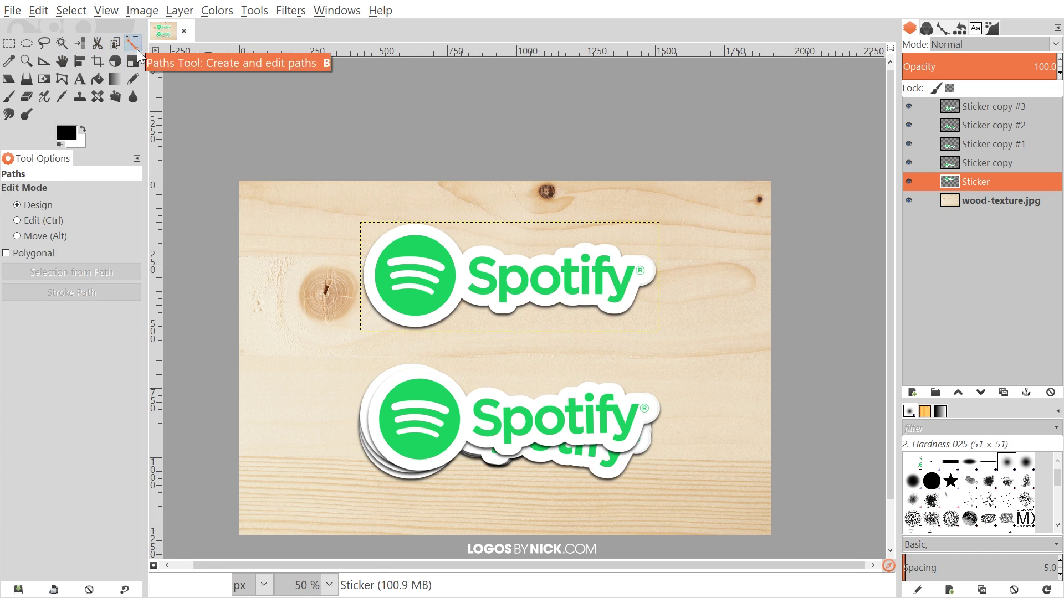
pyautogui.click(354, 291)
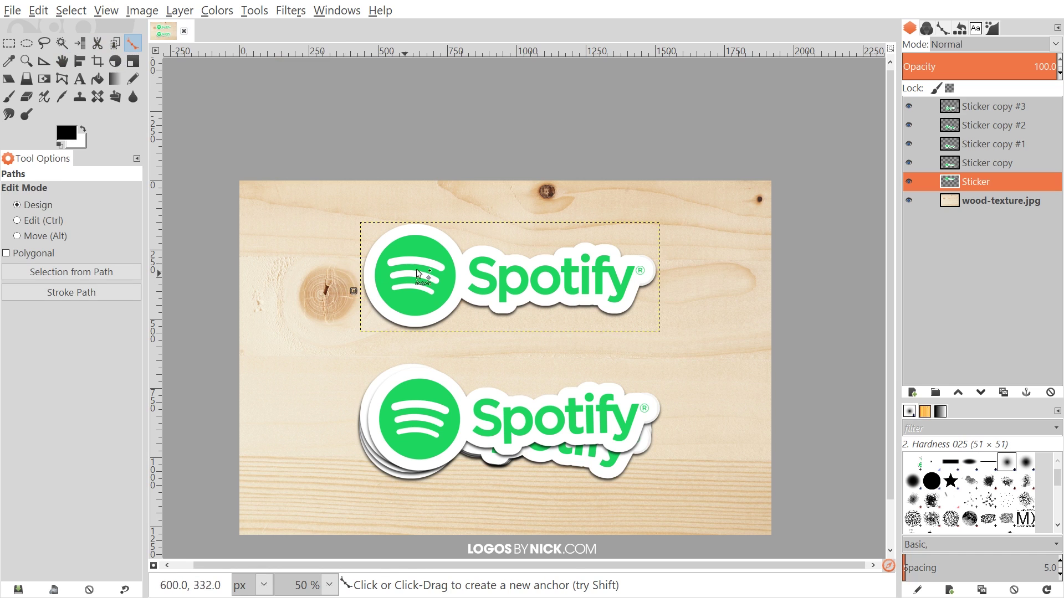
pyautogui.click(458, 230)
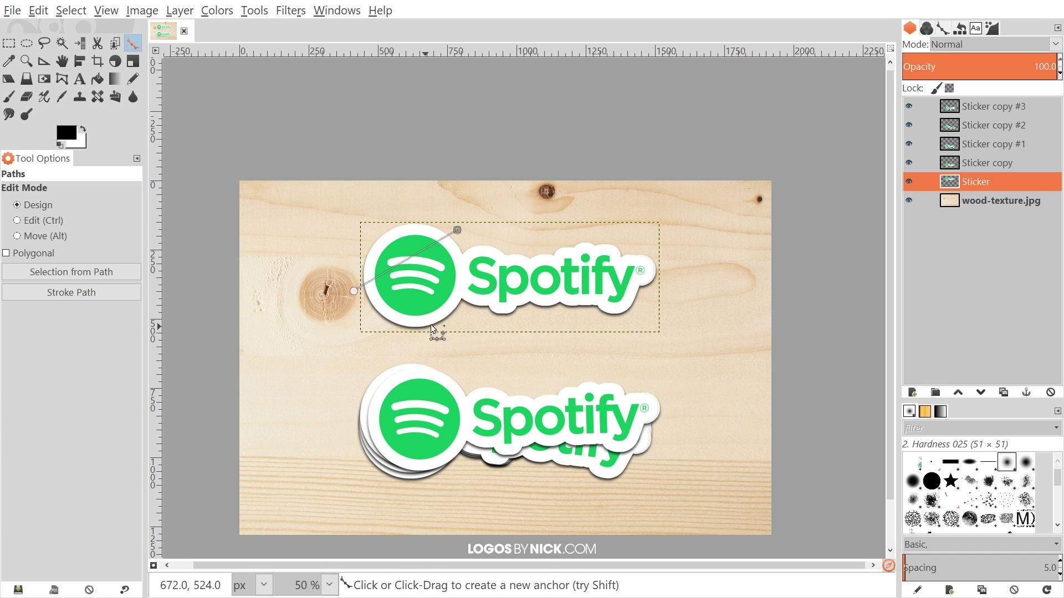
pyautogui.moveTo(457, 230); pyautogui.dragTo(451, 211)
pyautogui.click(423, 199)
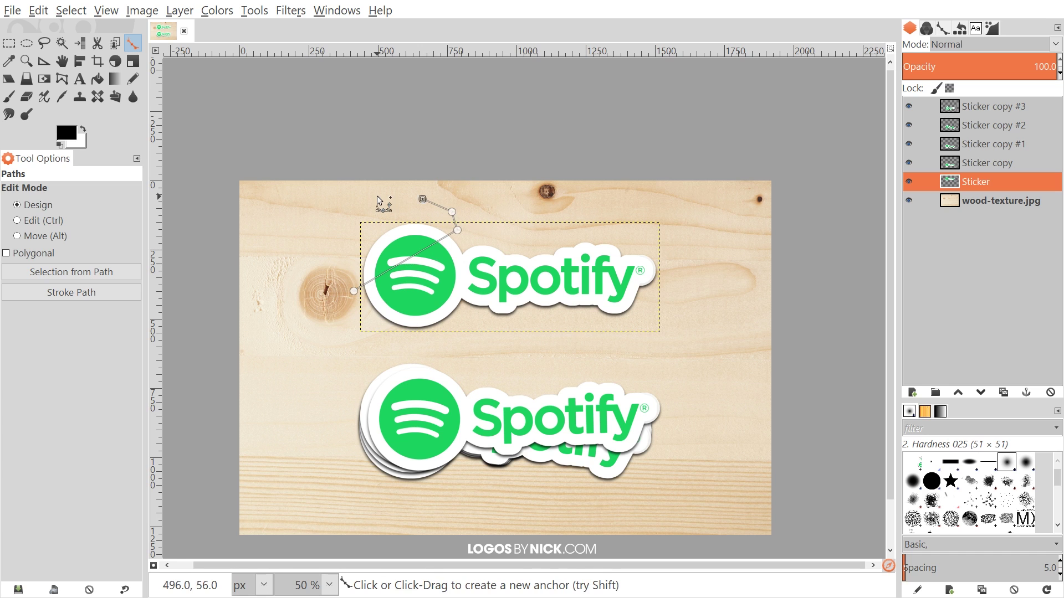
pyautogui.click(376, 197)
pyautogui.click(330, 222)
pyautogui.click(328, 249)
pyautogui.click(339, 276)
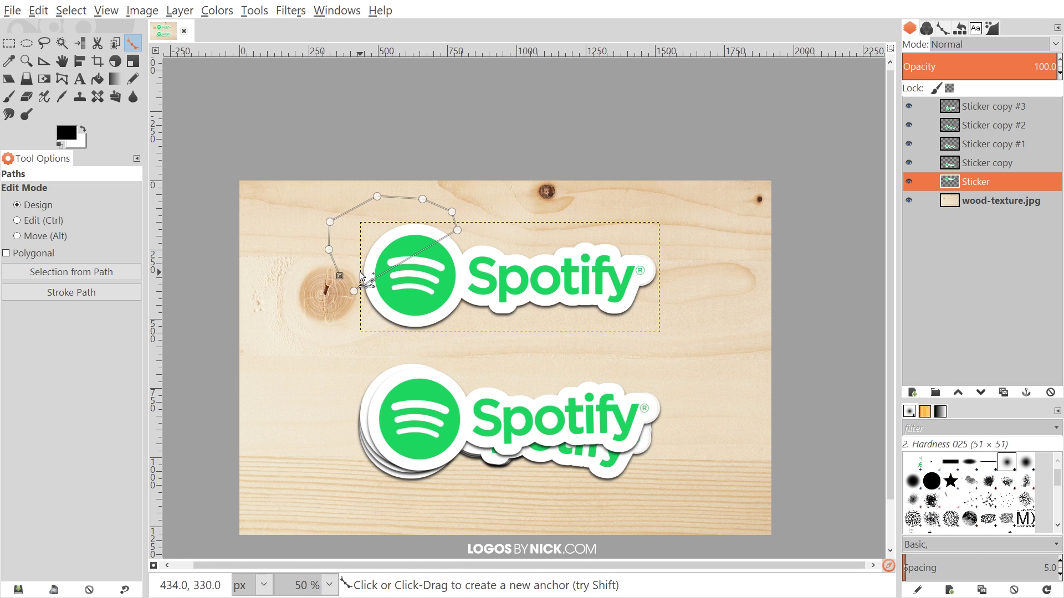
pyautogui.press('ctrl')
pyautogui.keyDown('ctrl'); pyautogui.click(356, 293); pyautogui.keyUp('ctrl')
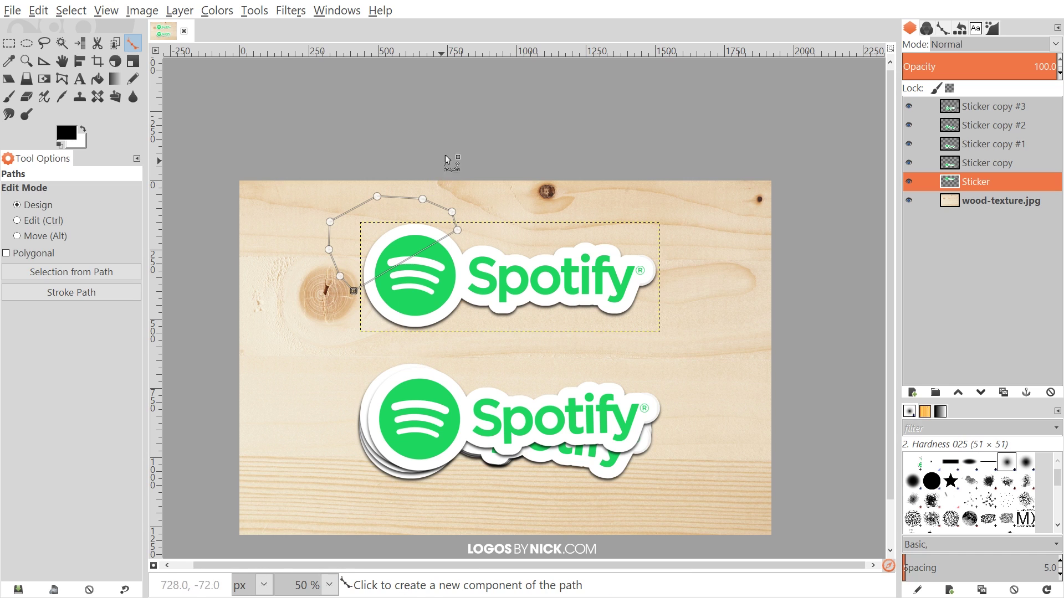
pyautogui.hotkey('shift', 'v')
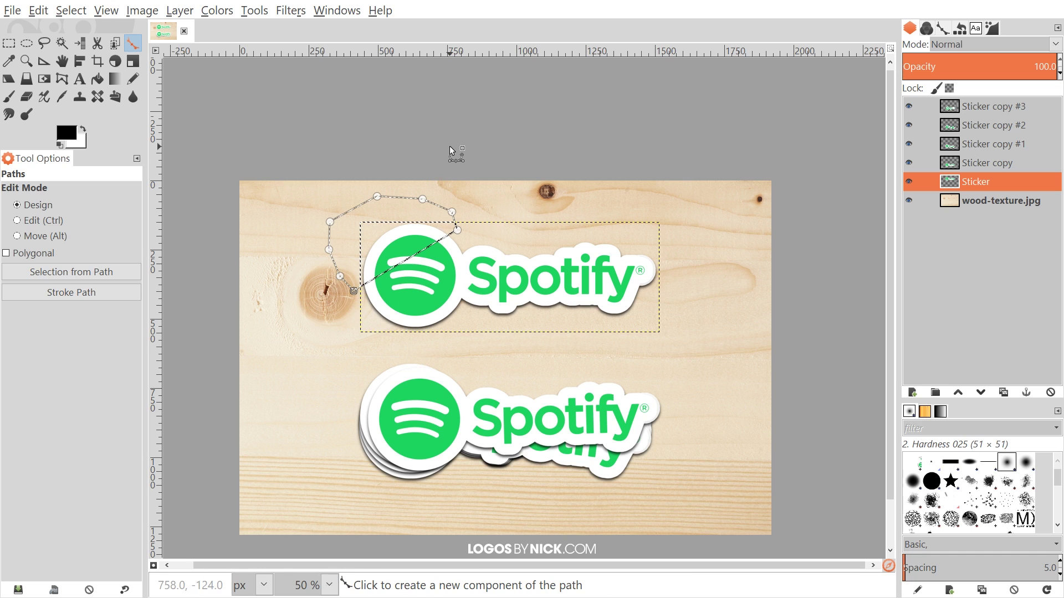
# - Float the selected corner area and convert the floating selection into a new Floated Layer
pyautogui.rightClick(399, 242)
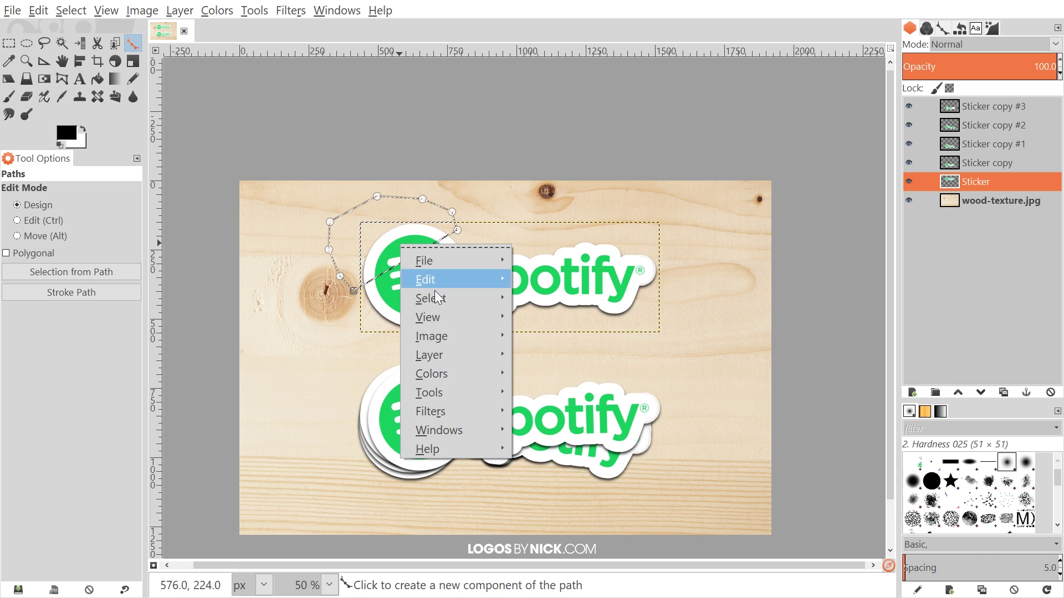
pyautogui.moveTo(442, 298)
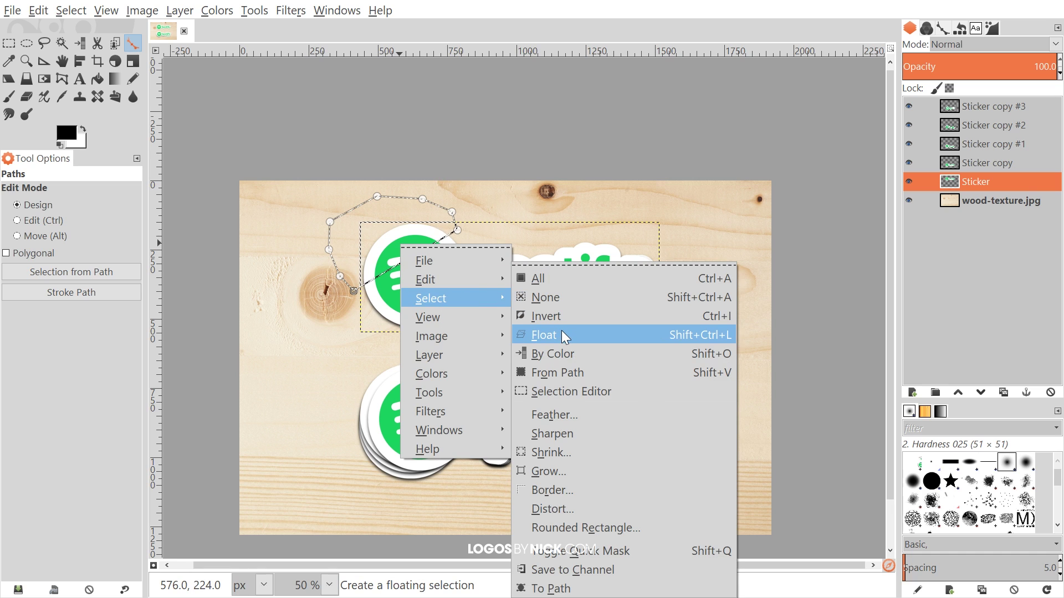
pyautogui.click(562, 330)
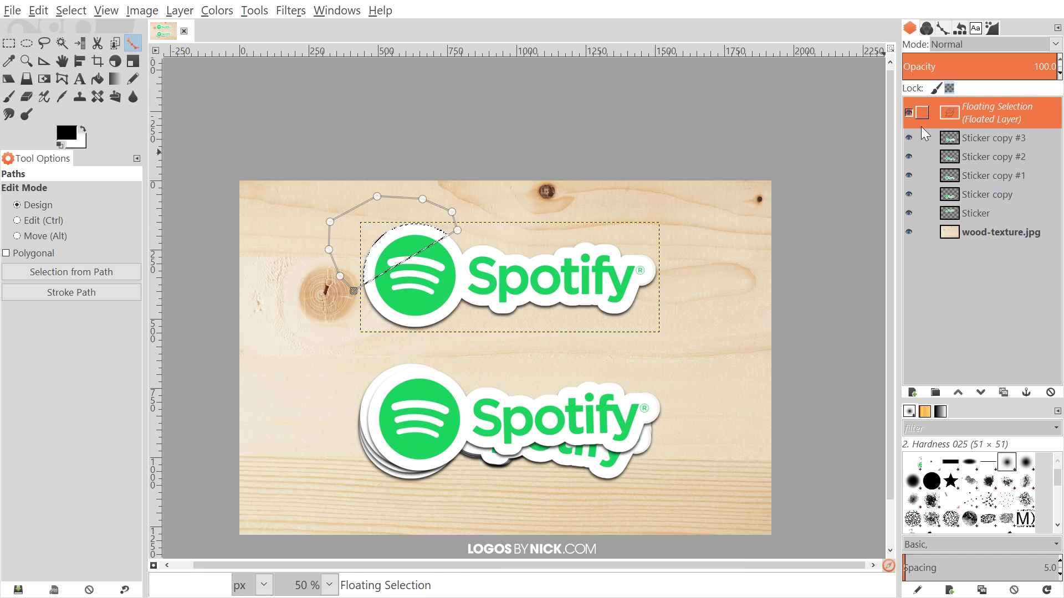
pyautogui.rightClick(978, 112)
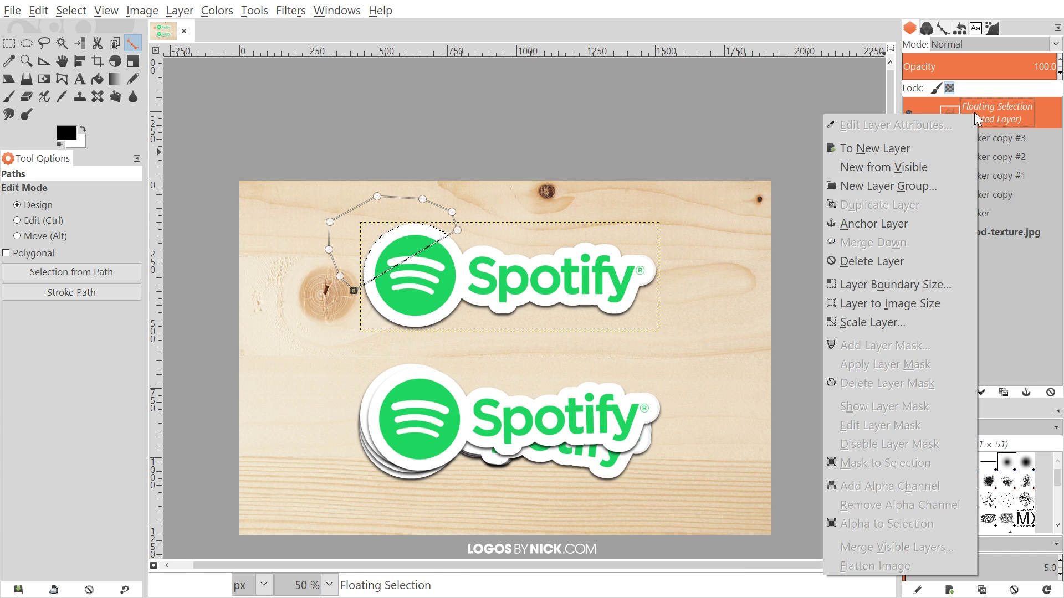
pyautogui.click(875, 149)
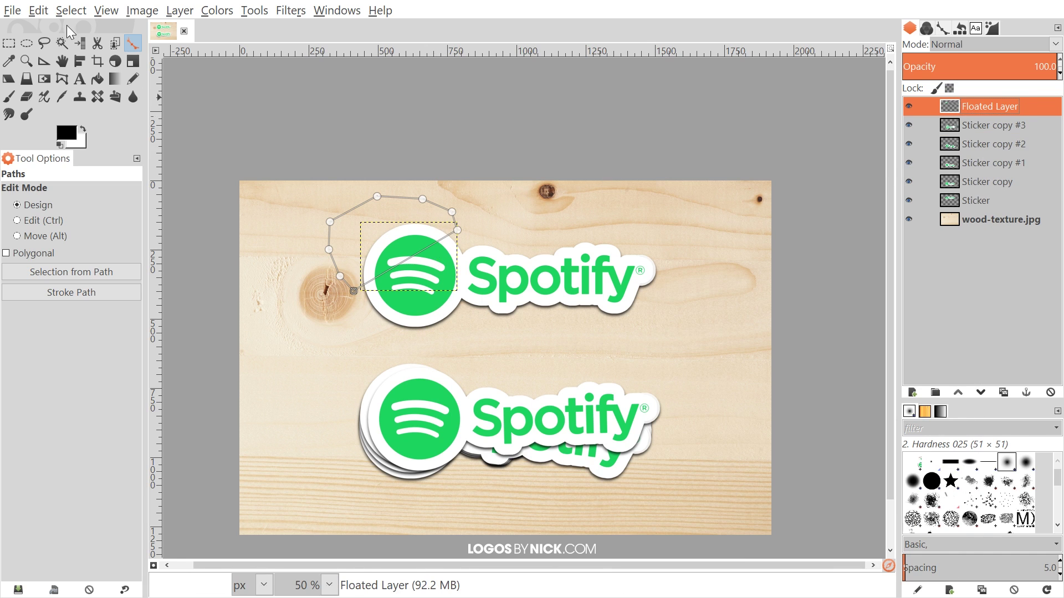
pyautogui.click(114, 63)
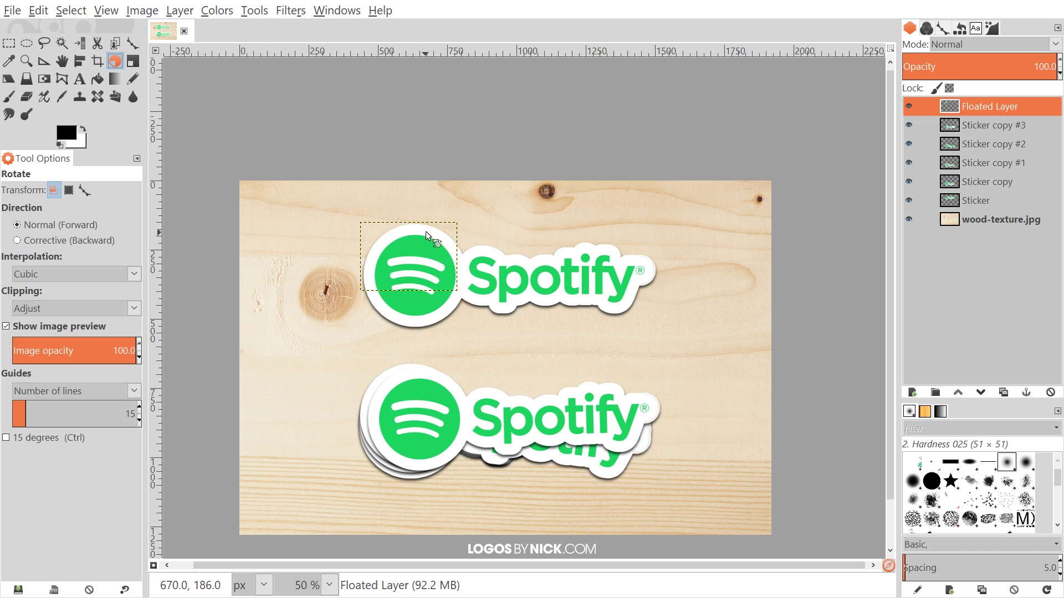
# - Rotate the Floated Layer corner piece 180° and nudge it into place as a peeled-back flap
pyautogui.moveTo(430, 228); pyautogui.dragTo(391, 288)
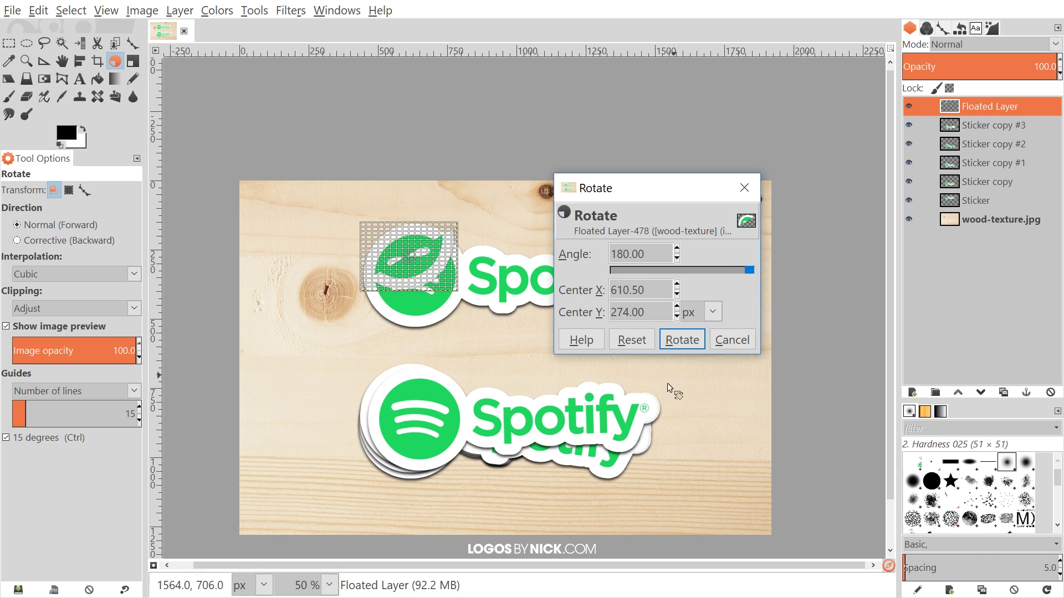
pyautogui.click(684, 339)
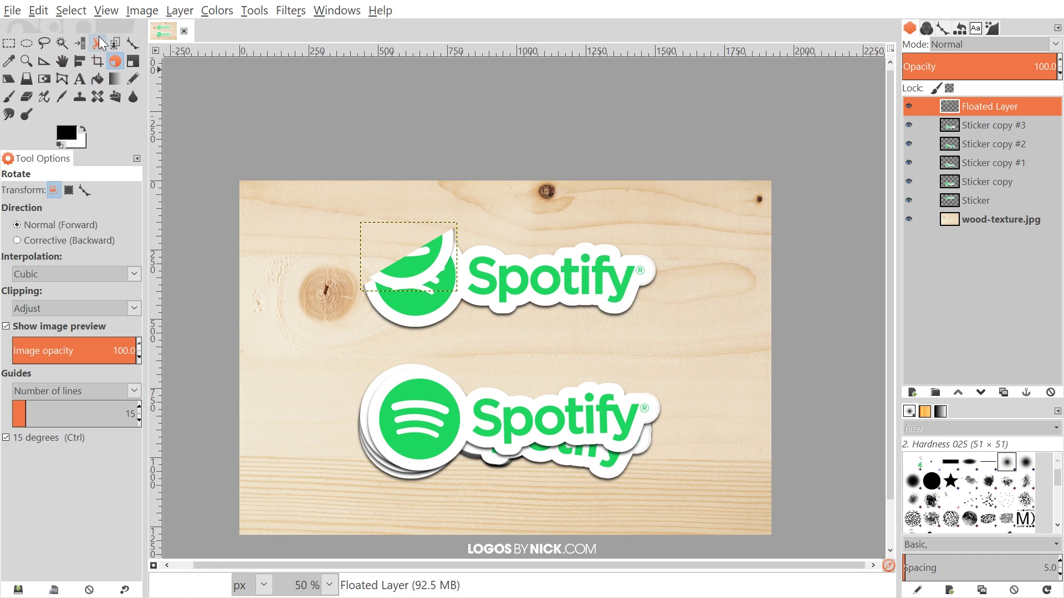
pyautogui.click(64, 58)
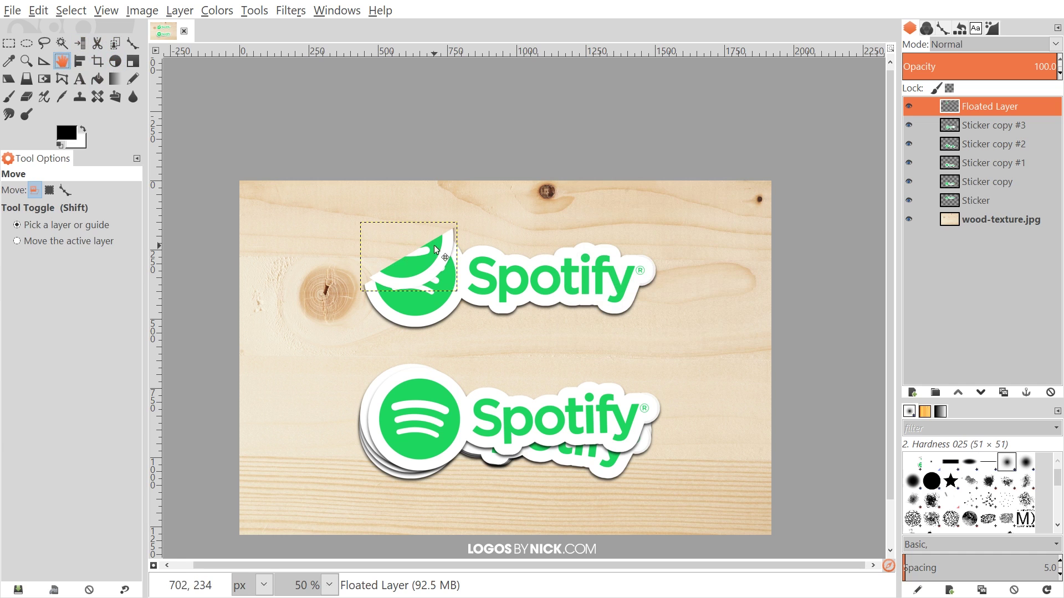
pyautogui.moveTo(439, 245); pyautogui.dragTo(434, 251)
pyautogui.keyDown('ctrl'); pyautogui.scroll(4, 431, 238); pyautogui.keyUp('ctrl')
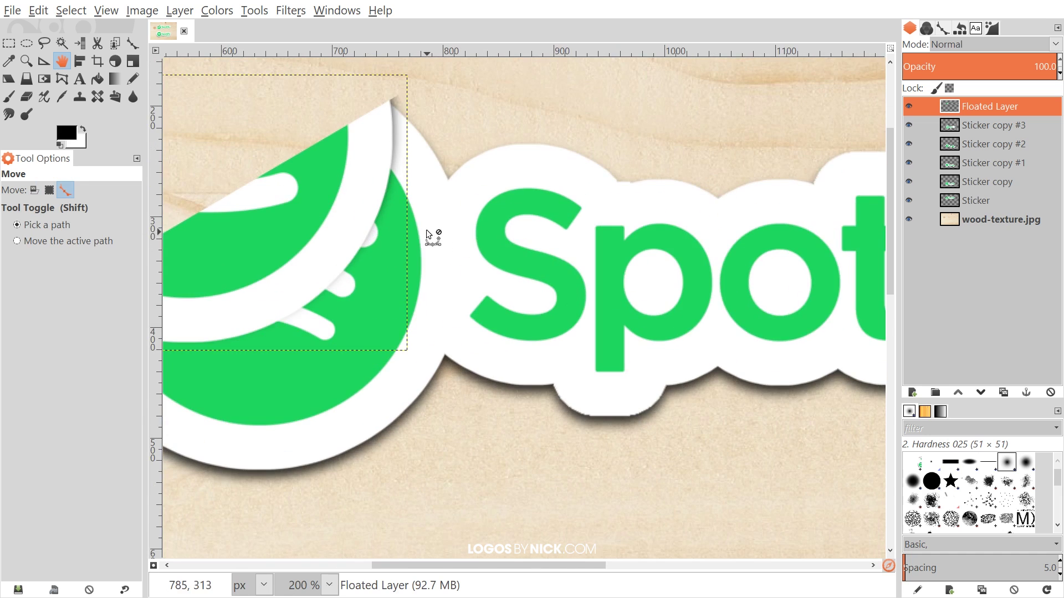
pyautogui.scroll(2, 434, 124)
pyautogui.hscroll(-5, 435, 124)
pyautogui.moveTo(517, 187); pyautogui.dragTo(520, 189)
pyautogui.keyDown('ctrl'); pyautogui.scroll(-4, 527, 260); pyautogui.keyUp('ctrl')
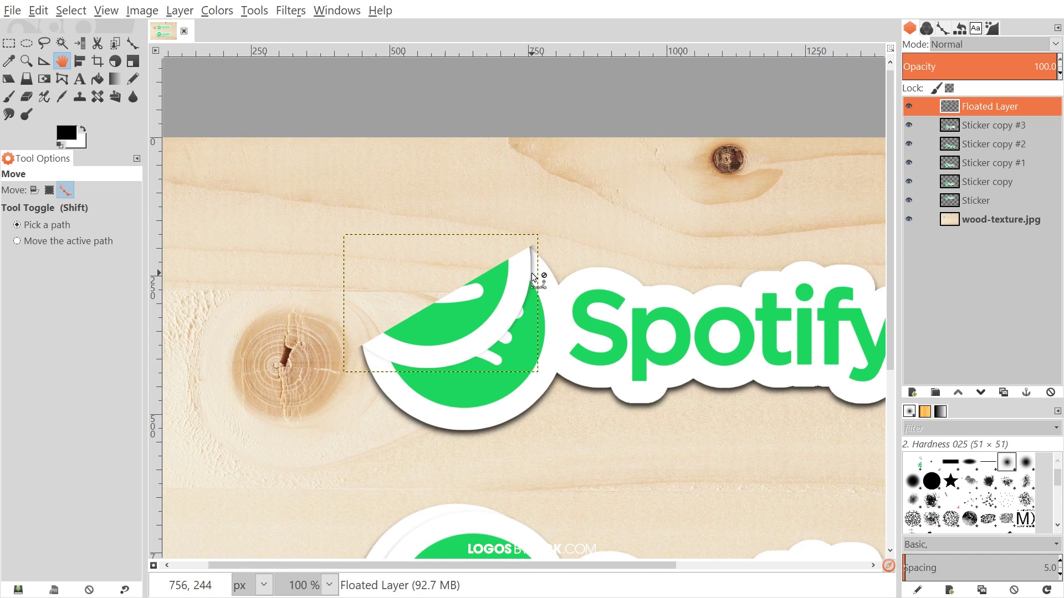
pyautogui.keyDown('ctrl'); pyautogui.scroll(-1, 531, 273); pyautogui.keyUp('ctrl')
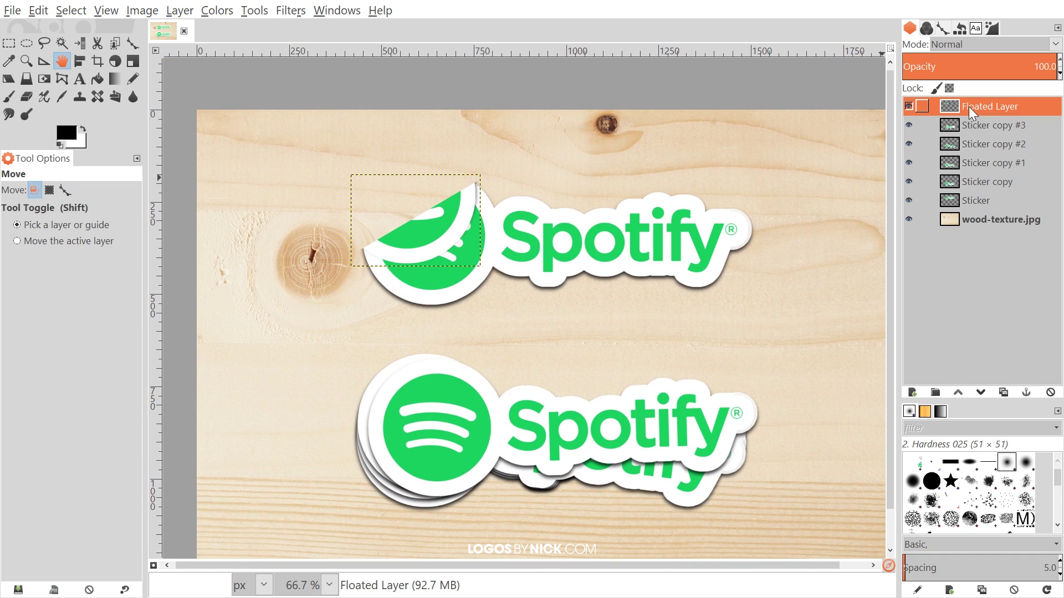
# - Select the Floated Layer's alpha and fill the flap with an FG-to-BG grey-to-white linear gradient
pyautogui.rightClick(969, 106)
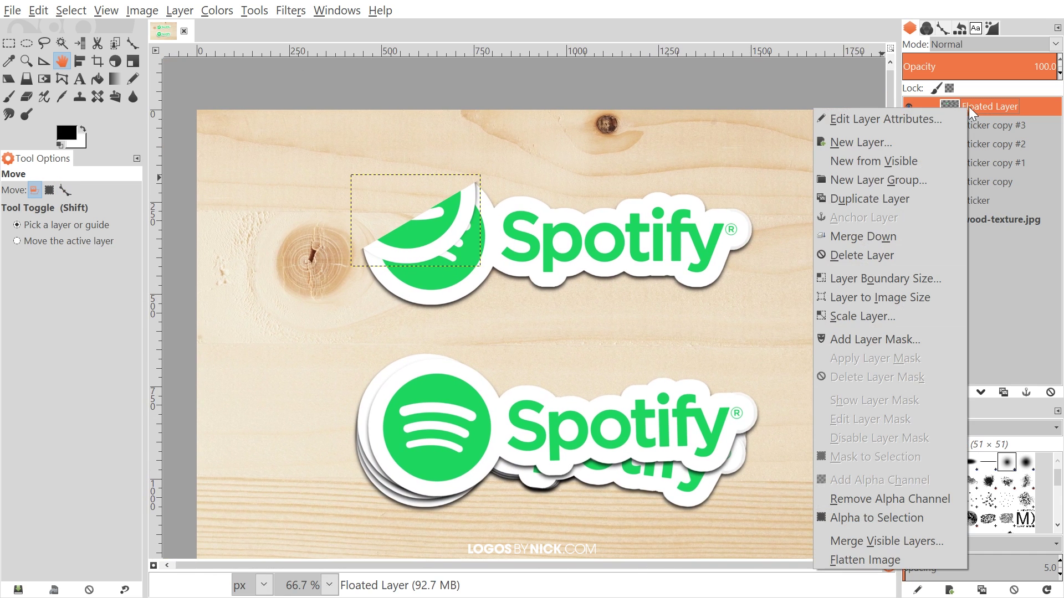
pyautogui.click(850, 521)
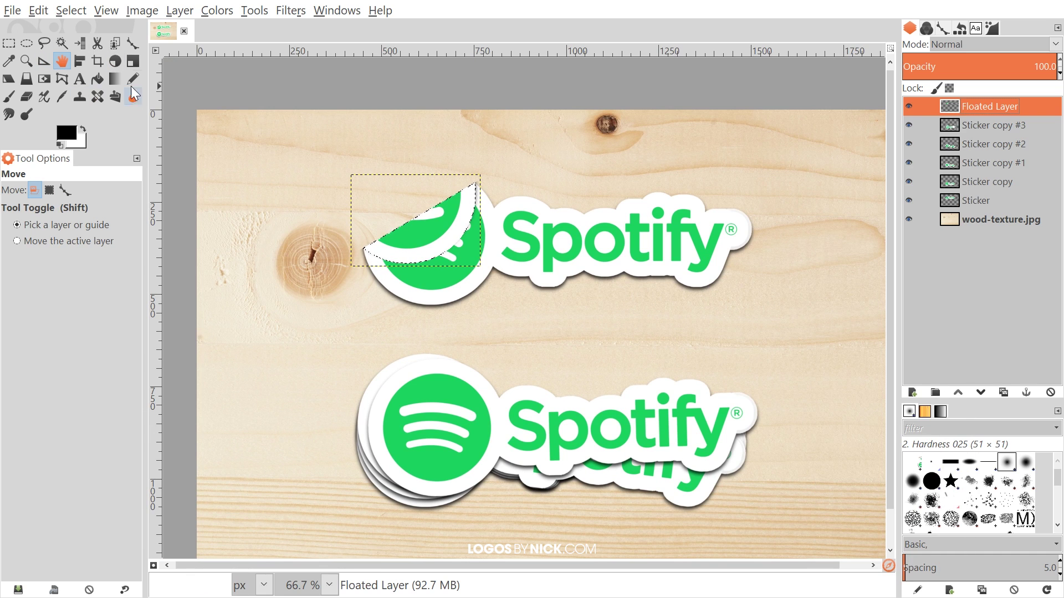
pyautogui.click(115, 80)
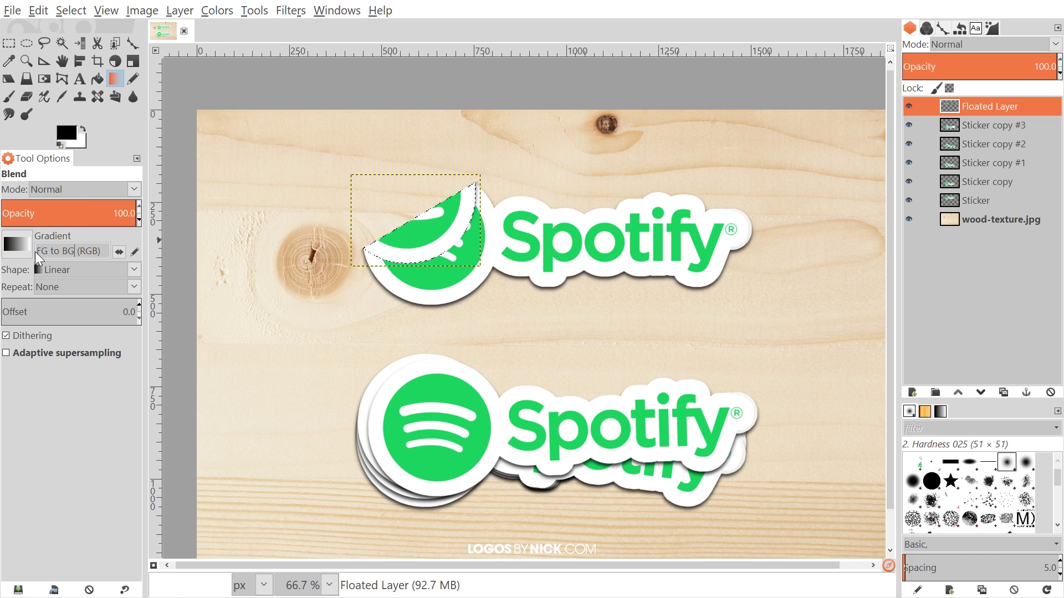
pyautogui.click(16, 244)
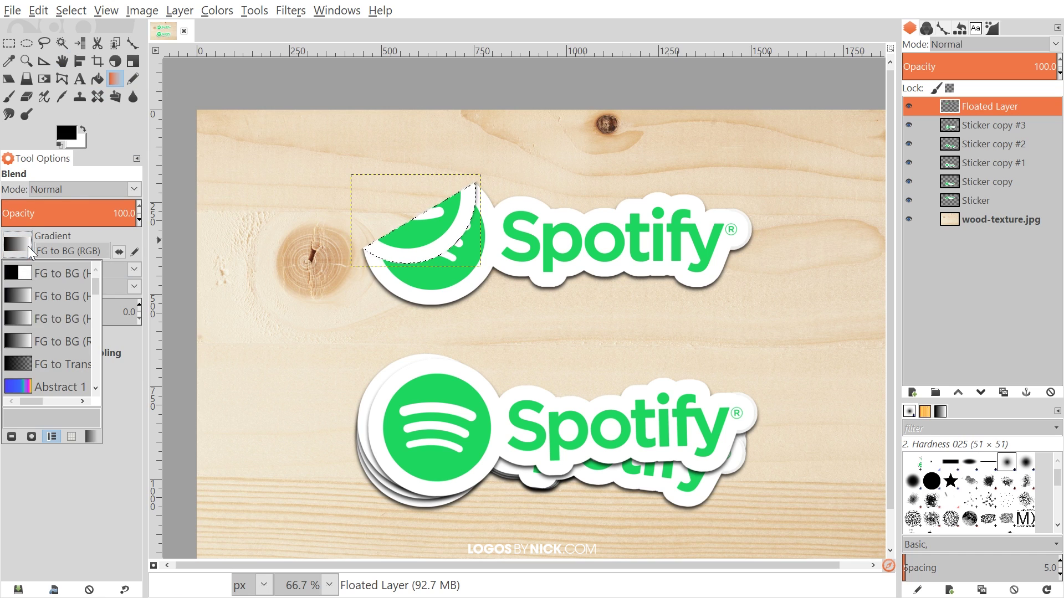
pyautogui.click(98, 235)
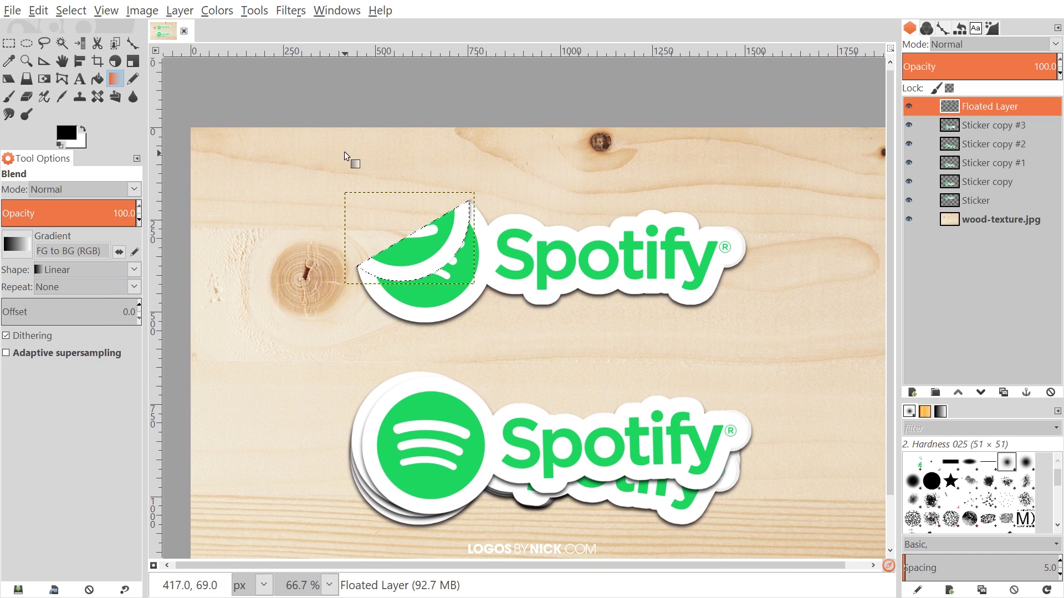
pyautogui.moveTo(338, 142); pyautogui.dragTo(444, 272)
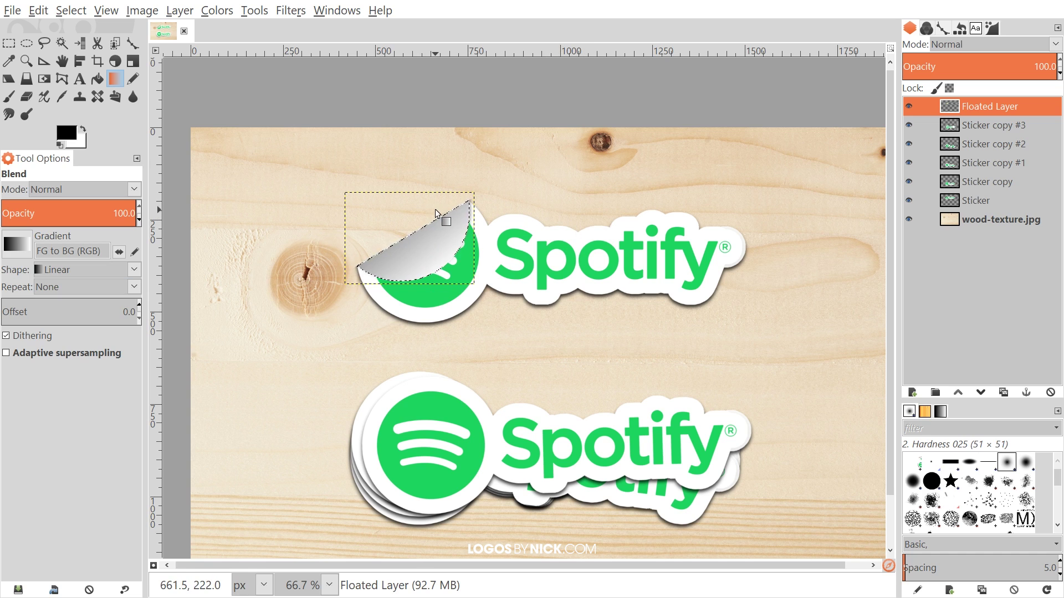
pyautogui.hotkey('ctrl', 'z')
pyautogui.moveTo(340, 127); pyautogui.dragTo(439, 265)
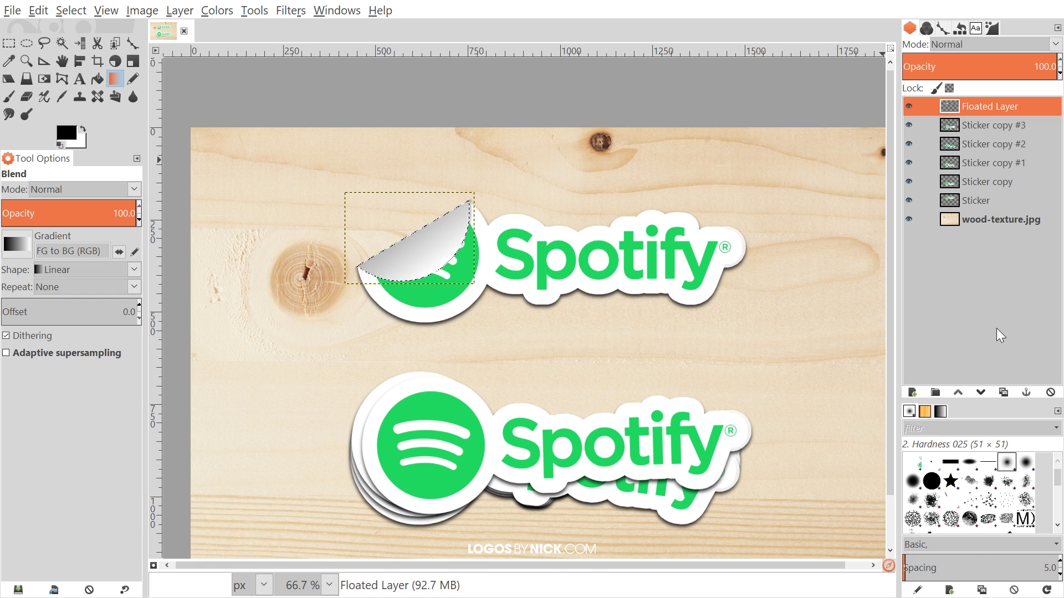
# - Add a transparent 'Drop Shadow' layer and fill the flap selection with the black foreground colour
pyautogui.click(912, 392)
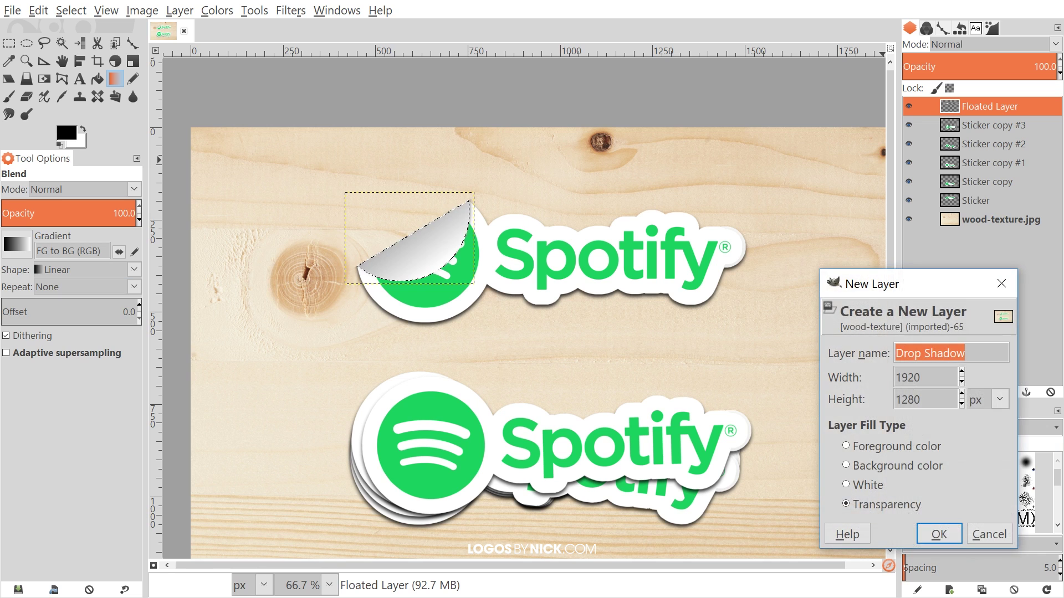
pyautogui.click(939, 532)
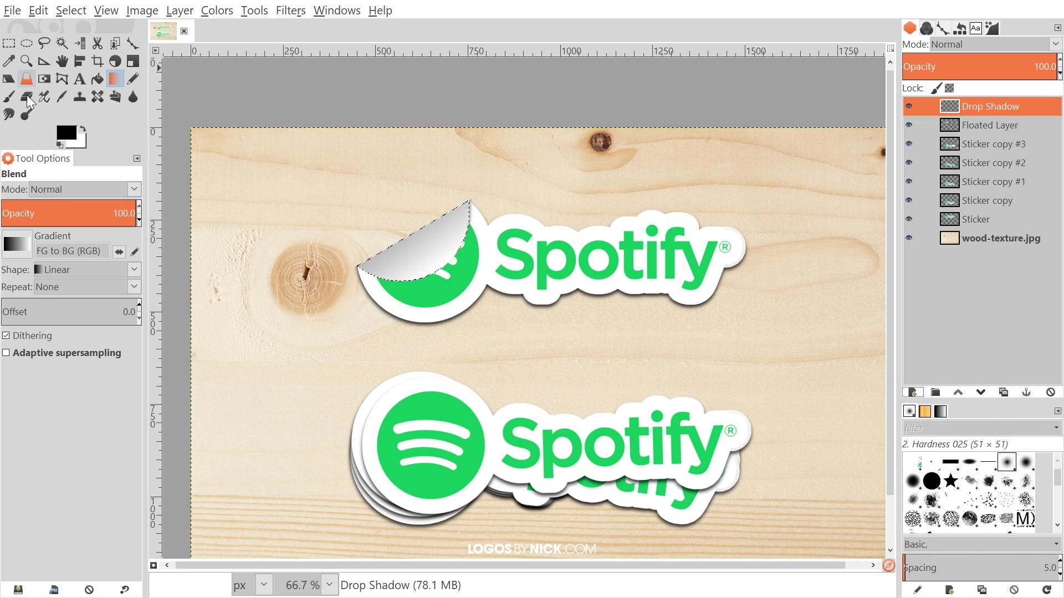
pyautogui.click(38, 13)
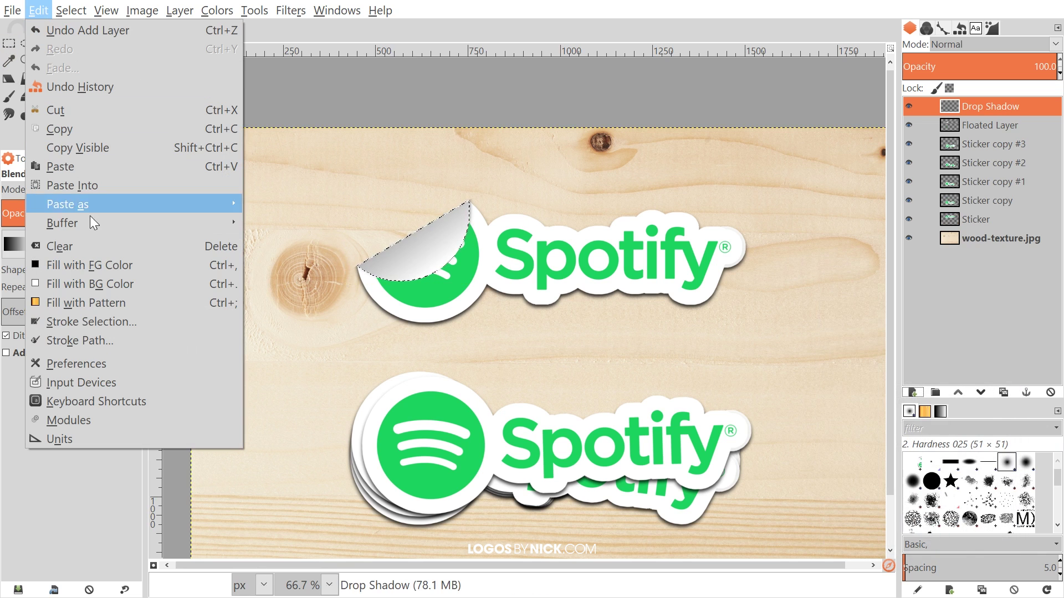
pyautogui.click(105, 271)
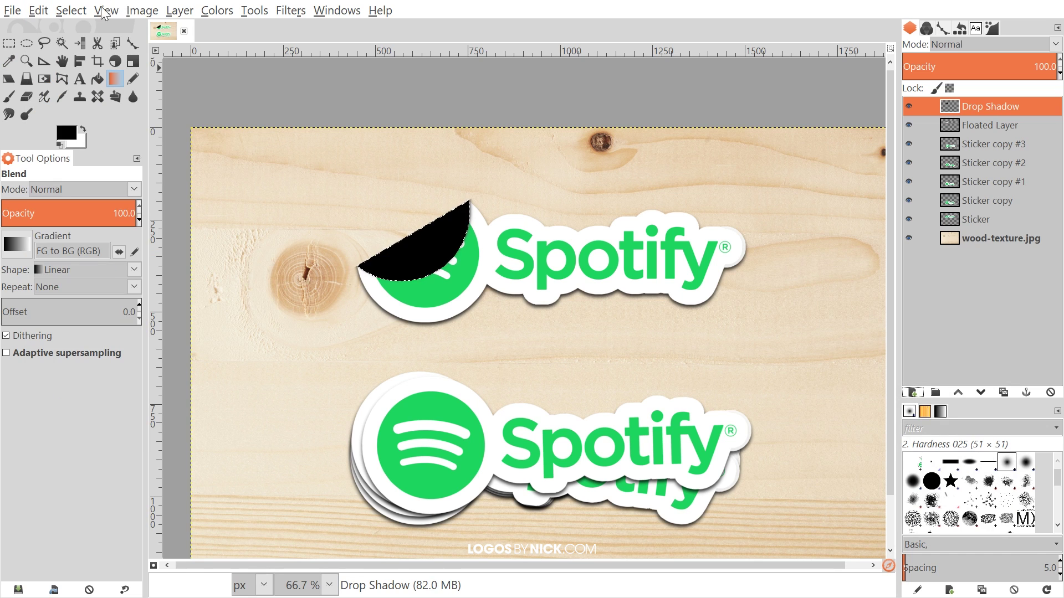
# - Clear the selection and soften the shadow with a 15 px Gaussian blur
pyautogui.click(63, 10)
pyautogui.click(99, 48)
pyautogui.click(295, 13)
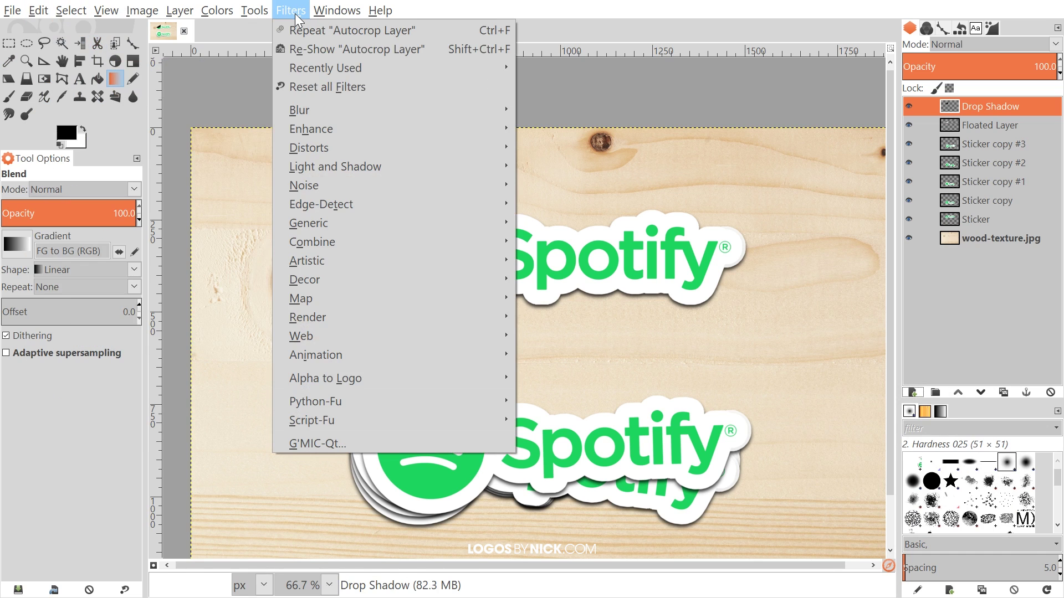
pyautogui.moveTo(334, 115)
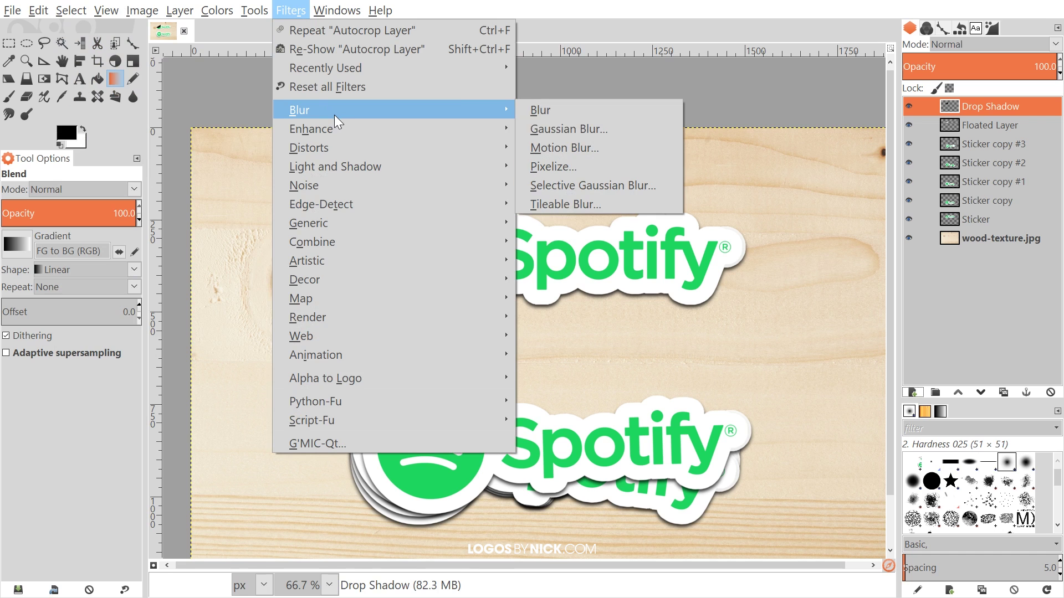
pyautogui.click(591, 125)
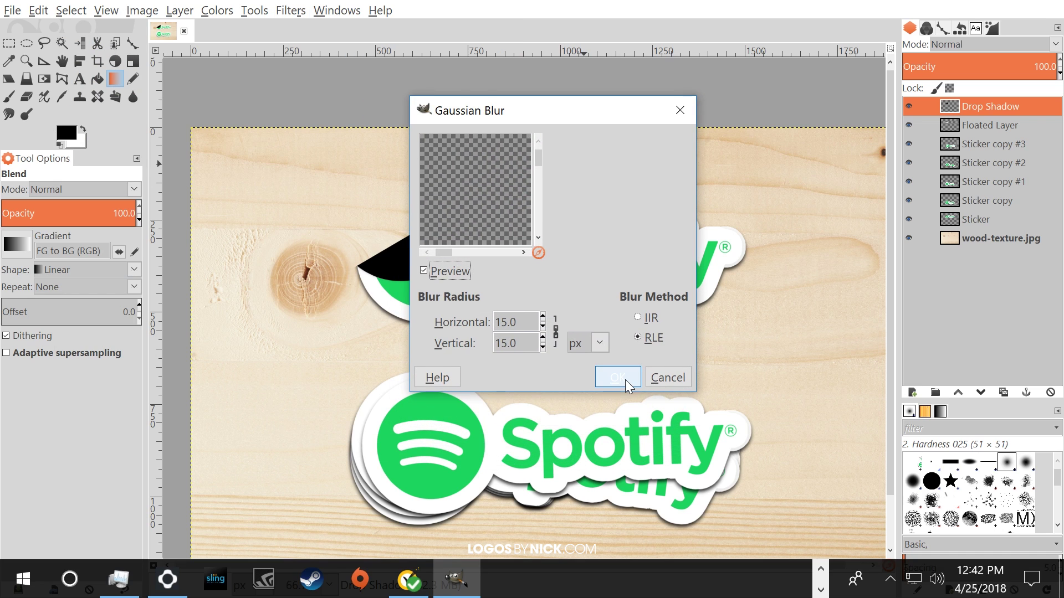
pyautogui.click(618, 378)
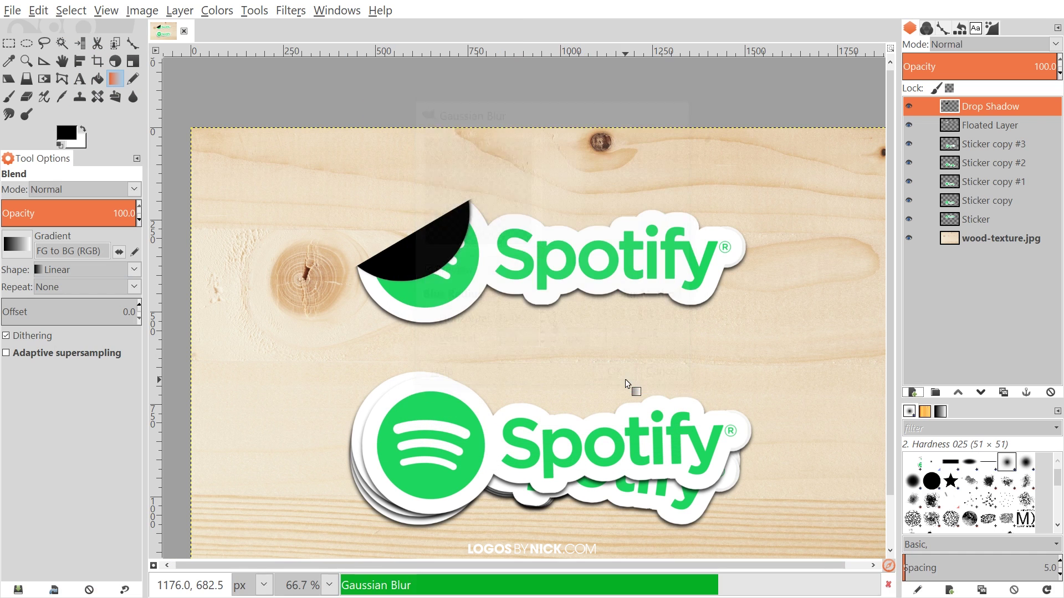
pyautogui.click(61, 60)
# - Offset the Drop Shadow 6,6 px, place it below Floated Layer, and set its opacity to 66.8
pyautogui.moveTo(440, 239); pyautogui.dragTo(441, 242)
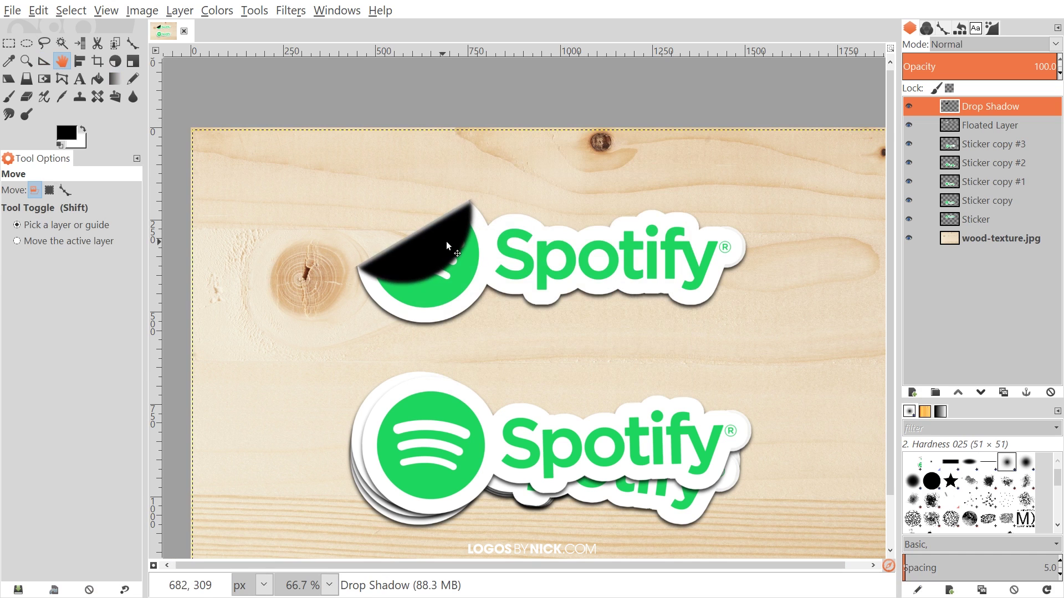
pyautogui.moveTo(975, 107); pyautogui.dragTo(976, 134)
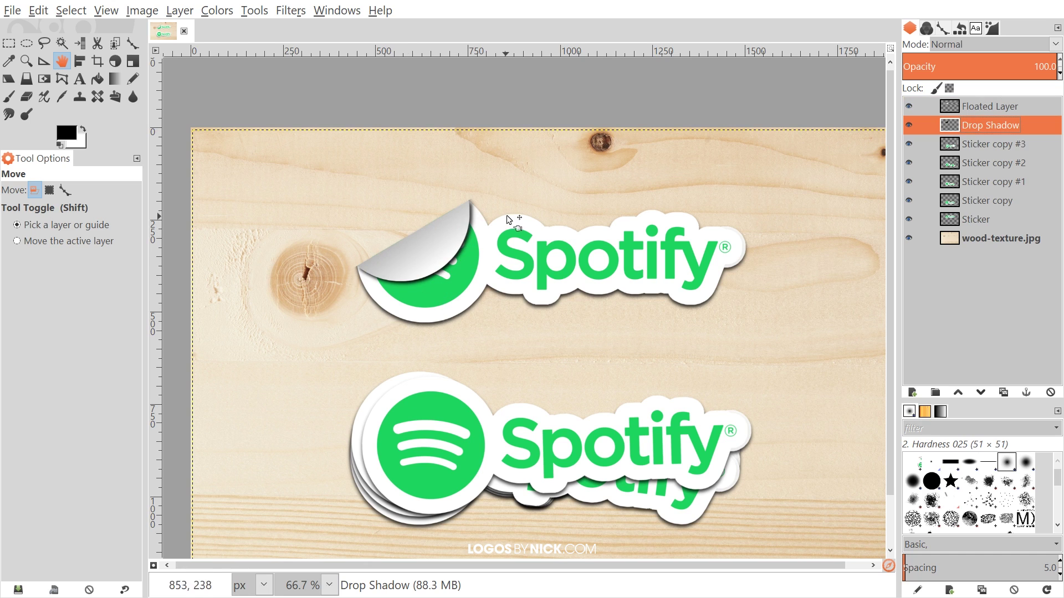
pyautogui.moveTo(1028, 66); pyautogui.dragTo(1004, 69)
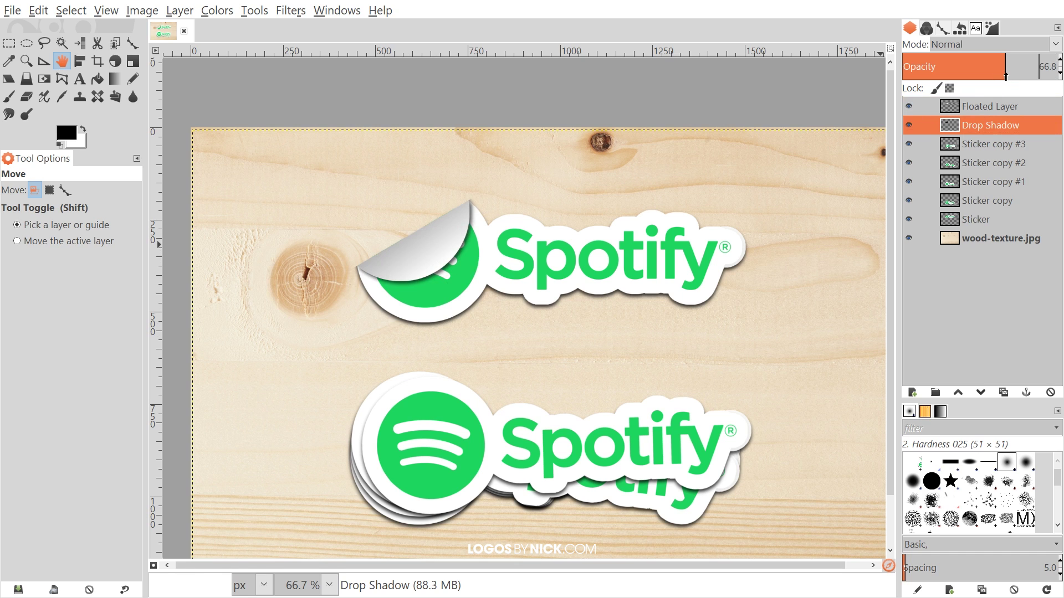
pyautogui.moveTo(480, 302); pyautogui.dragTo(427, 266)
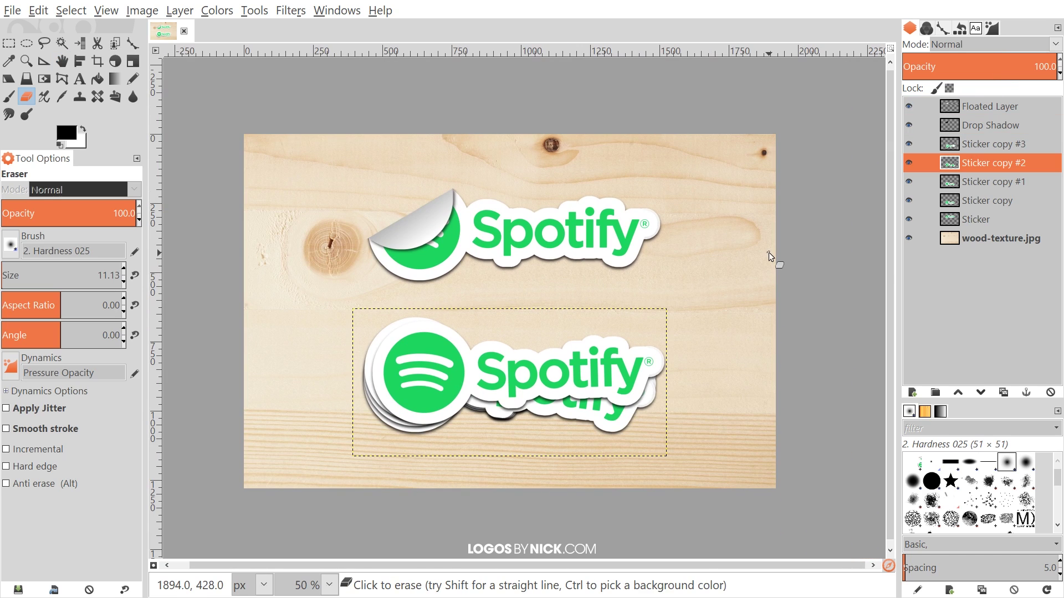